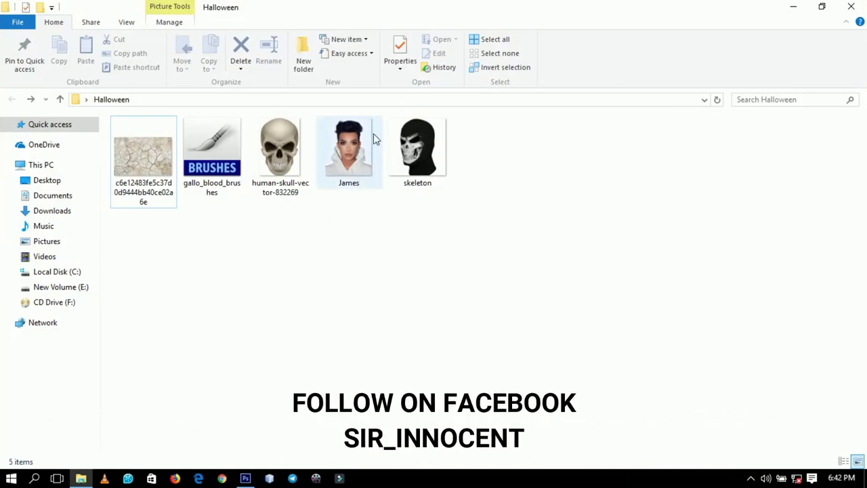
Step: Open James.png from the Halloween folder in Photoshop by dragging it into the workspace
left_click_drag(373, 133, 310, 373)
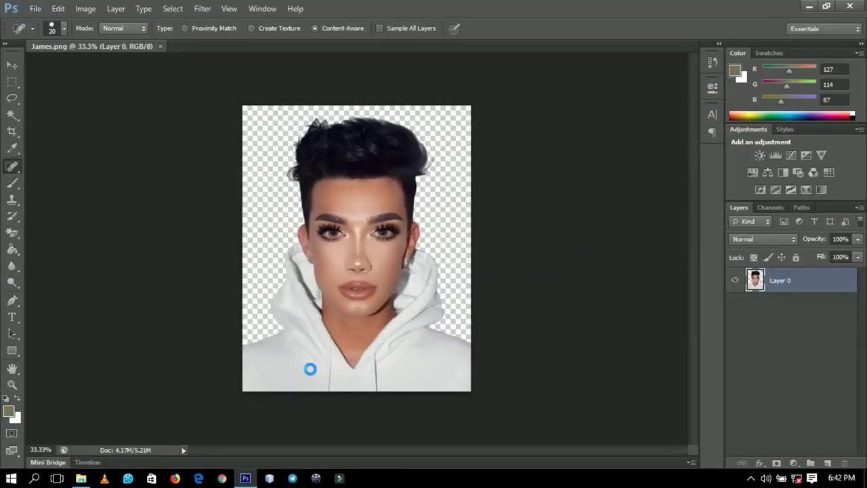
Step: Fit the image on screen and add a black (000000) Solid Color fill layer beneath Layer 0
key("z")
right_click(324, 291)
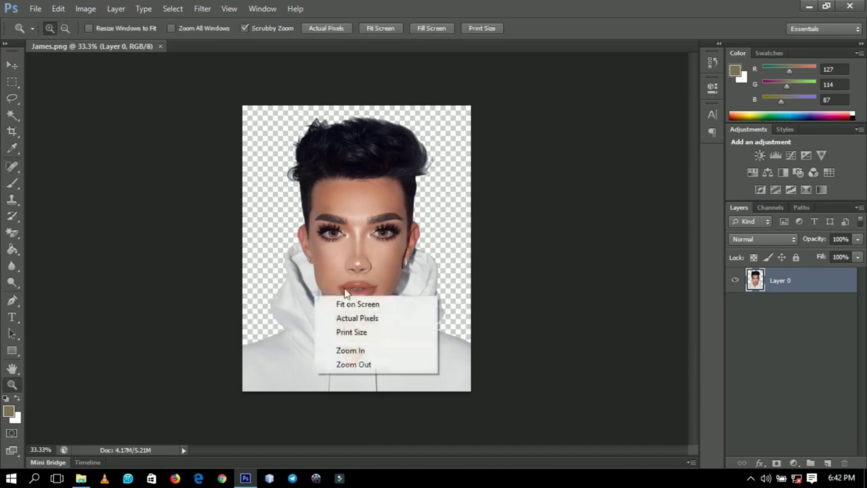
left_click(355, 298)
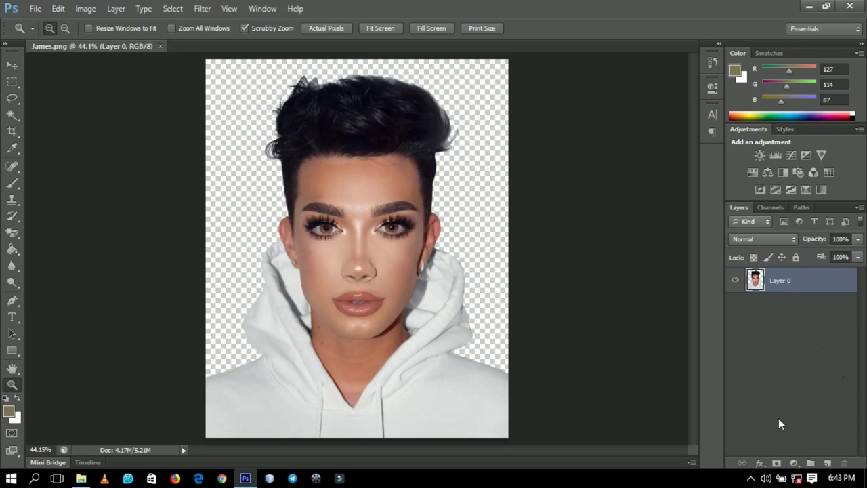
left_click(794, 463)
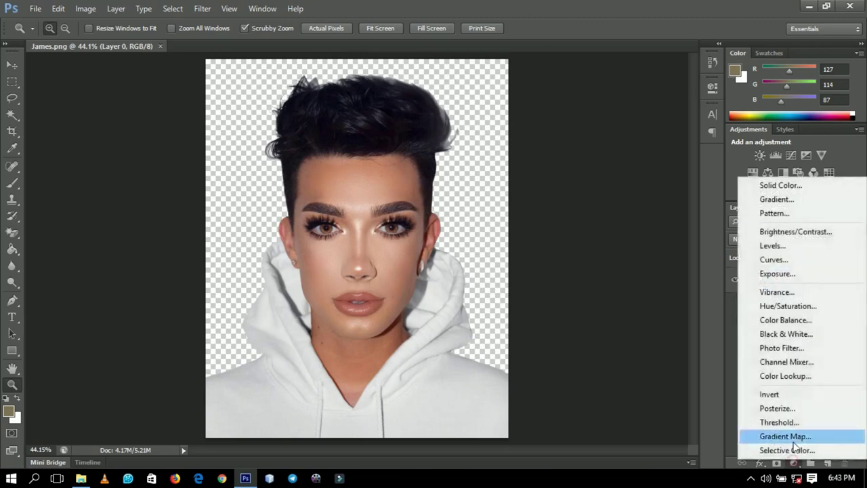
left_click(775, 189)
type("0")
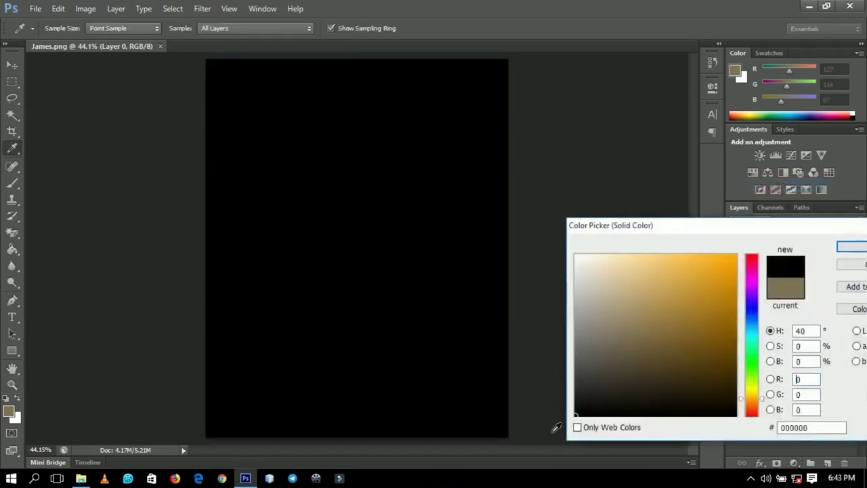
left_click(852, 247)
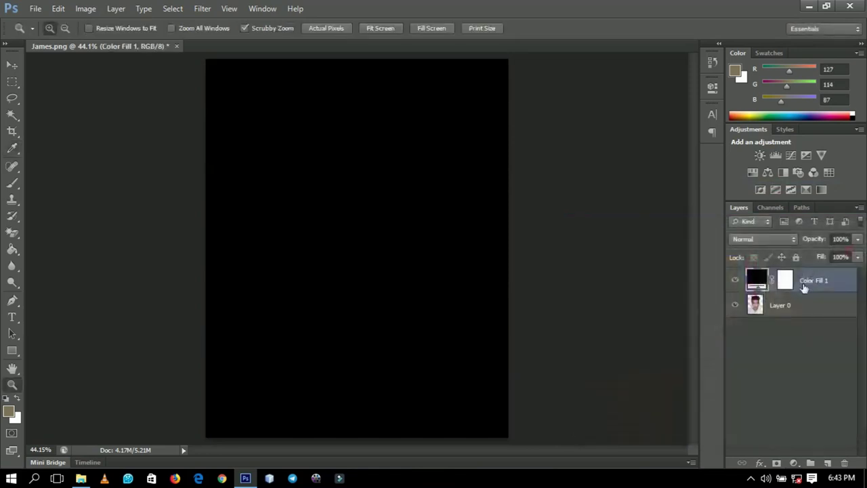
left_click_drag(813, 282, 806, 323)
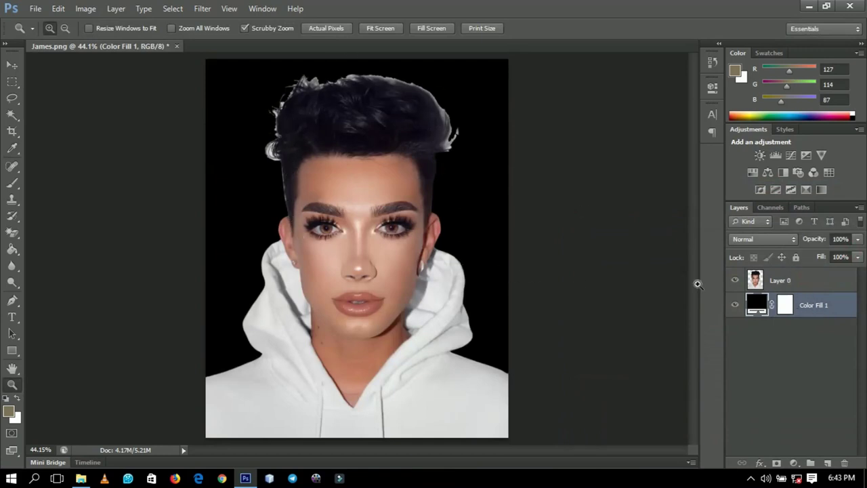
Step: Add a layer mask to Layer 0 and set up a soft brush of about 145 px
left_click(792, 287)
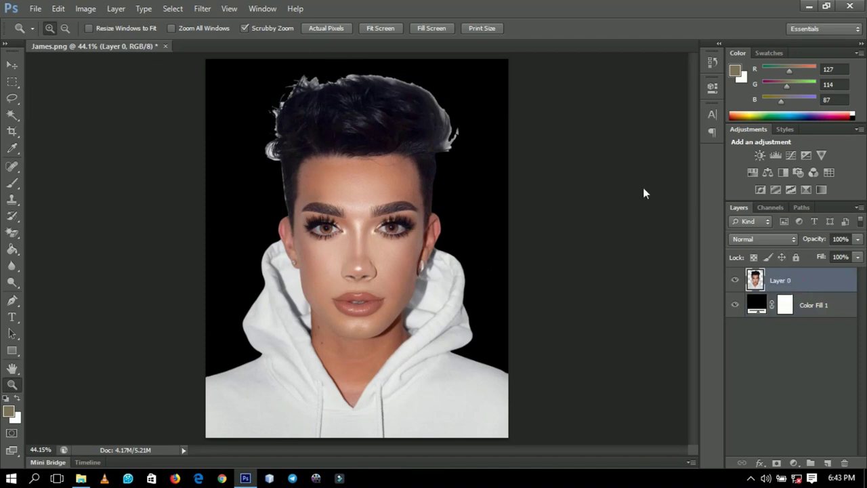
left_click(777, 463)
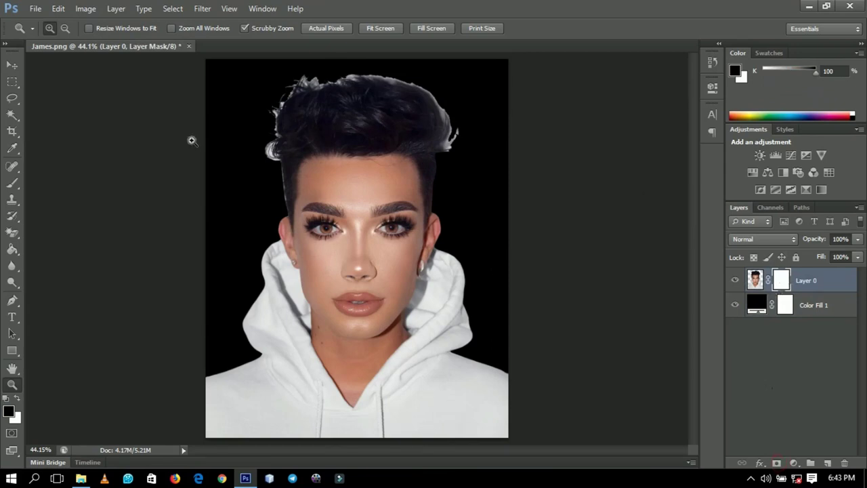
key("b")
right_click(368, 163)
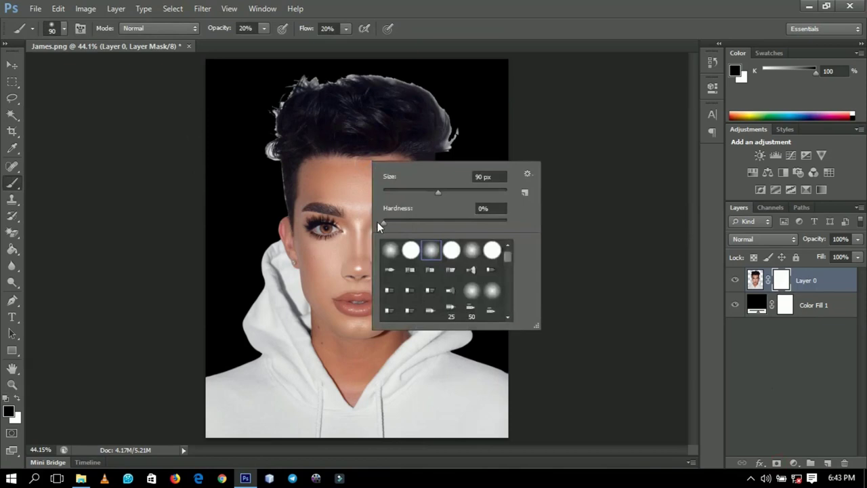
left_click_drag(439, 192, 458, 193)
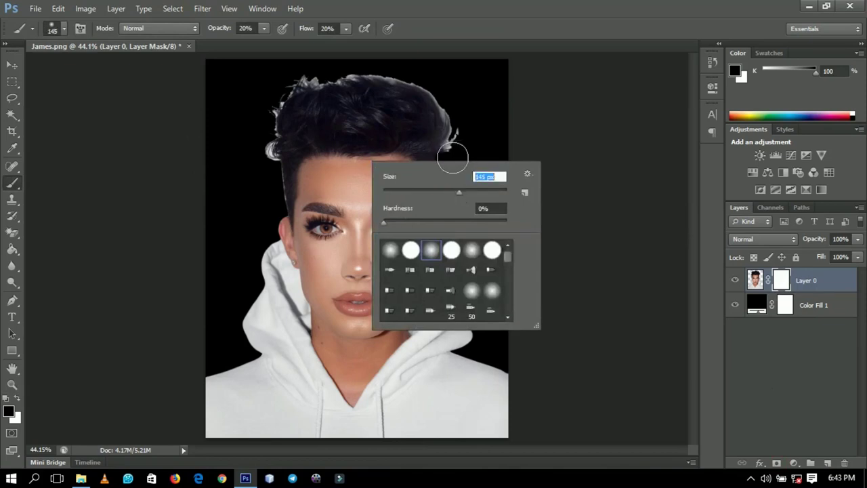
left_click(454, 136)
Step: Set the brush to 99% opacity and 100% flow, and enlarge it to 176 px
left_click(263, 27)
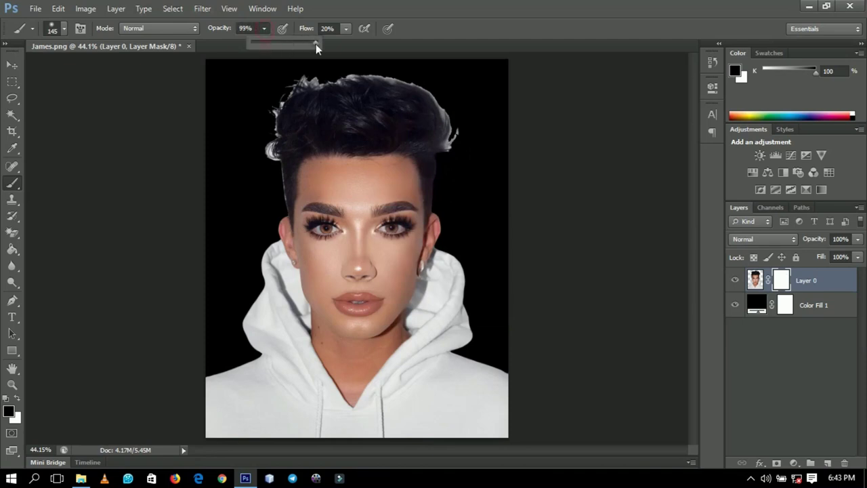
left_click(345, 28)
left_click_drag(352, 42, 421, 43)
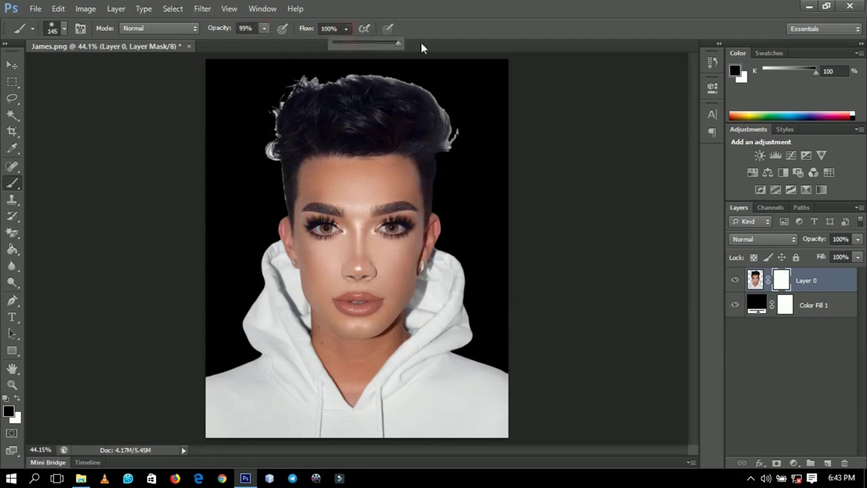
right_click(466, 168)
left_click_drag(557, 199, 566, 200)
left_click(478, 157)
Step: Paint black on Layer 0's mask to hide the white fringe along the hair's right side
mouse_move(478, 157)
left_mouse_down()
mouse_move(465, 106)
mouse_move(447, 69)
mouse_move(460, 112)
mouse_move(418, 48)
mouse_move(446, 103)
mouse_move(432, 74)
mouse_move(377, 45)
mouse_move(407, 63)
mouse_move(311, 54)
mouse_move(445, 72)
mouse_move(333, 50)
mouse_move(372, 54)
mouse_move(280, 61)
mouse_move(319, 56)
mouse_move(284, 71)
mouse_move(257, 110)
mouse_move(255, 181)
mouse_move(251, 166)
mouse_move(270, 148)
mouse_move(264, 201)
mouse_move(263, 108)
mouse_move(262, 131)
mouse_move(283, 64)
mouse_move(279, 92)
mouse_move(318, 70)
mouse_move(290, 84)
mouse_move(310, 77)
left_mouse_up()
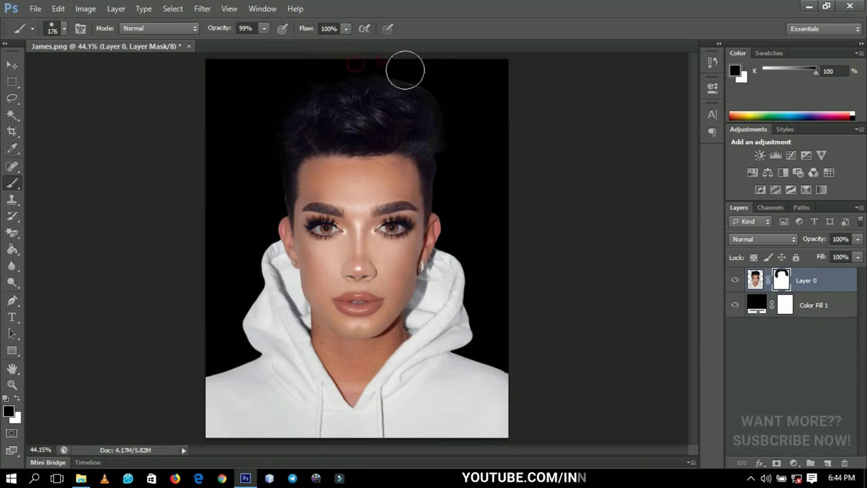
left_click(428, 67)
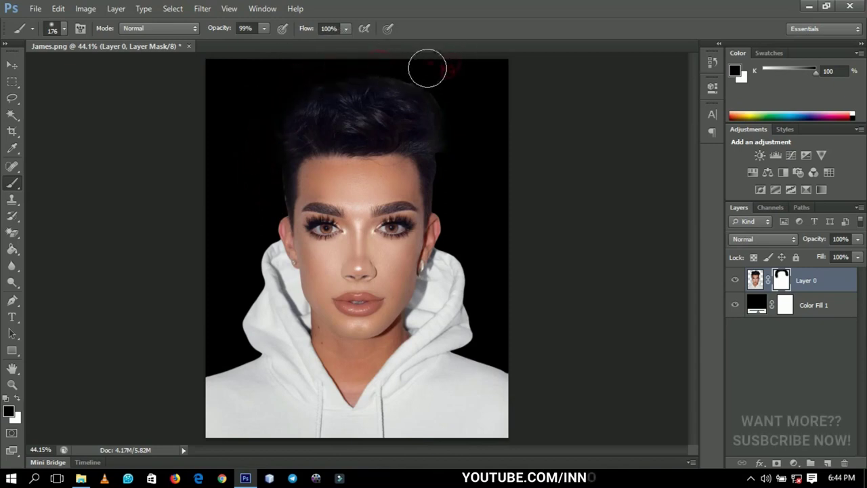
left_click(265, 197)
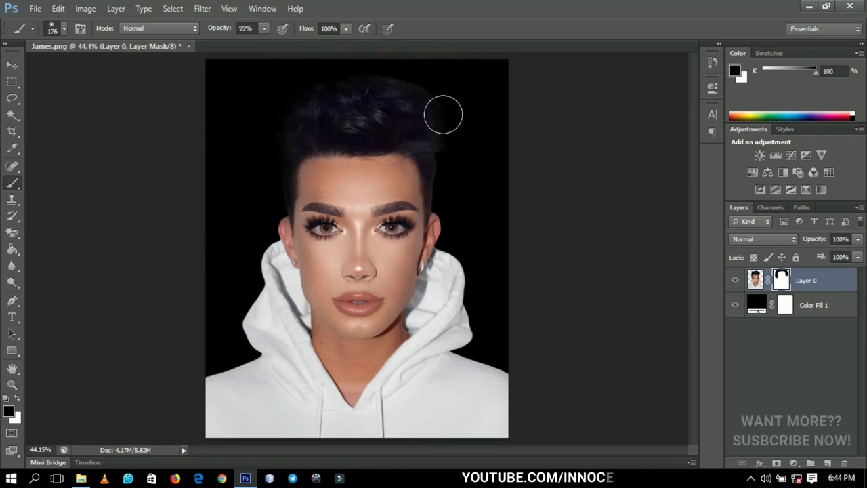
left_click(461, 148)
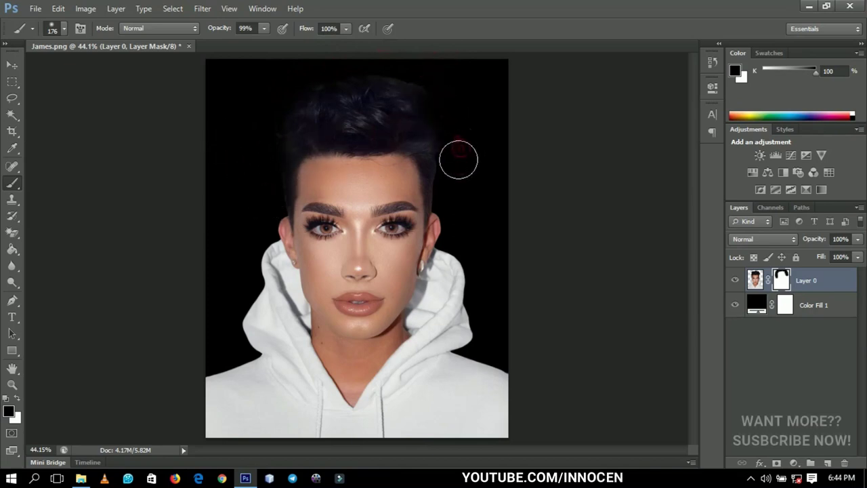
left_click(456, 171)
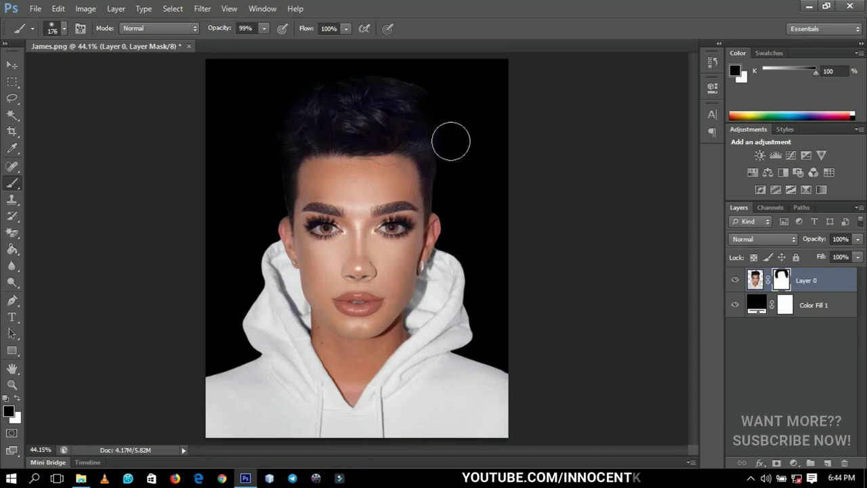
left_click(757, 283)
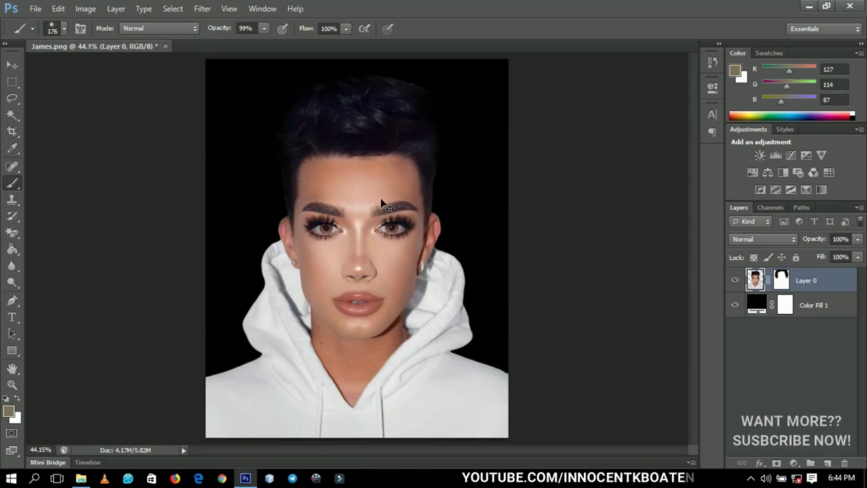
Step: Apply Levels with black input 34 and midtones 0.80
key("i")
key("ctrl+l")
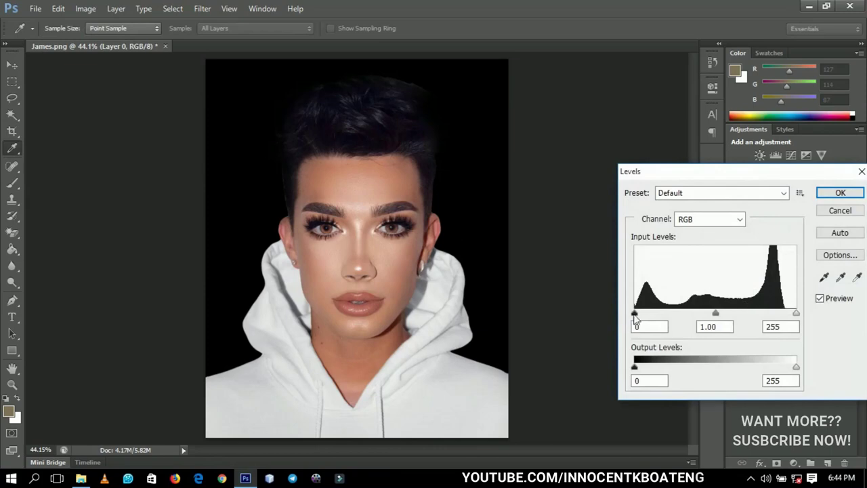
left_click_drag(635, 313, 654, 316)
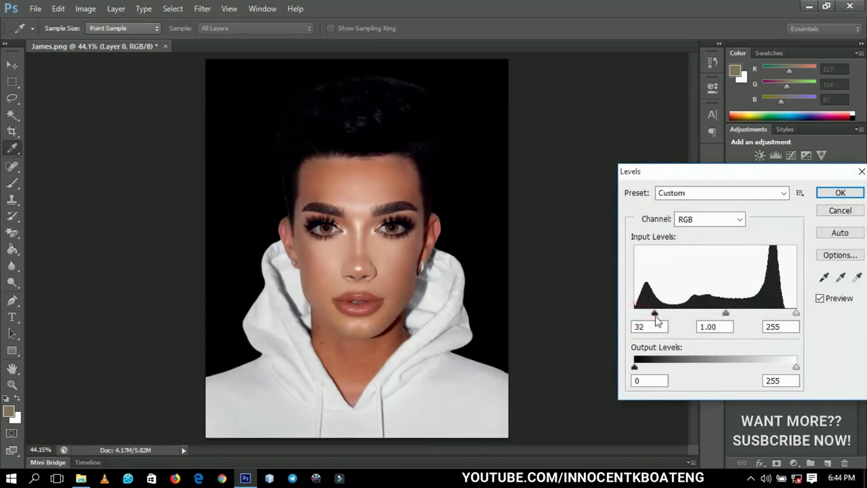
mouse_move(726, 313)
left_mouse_down()
mouse_move(702, 316)
mouse_move(738, 317)
left_mouse_up()
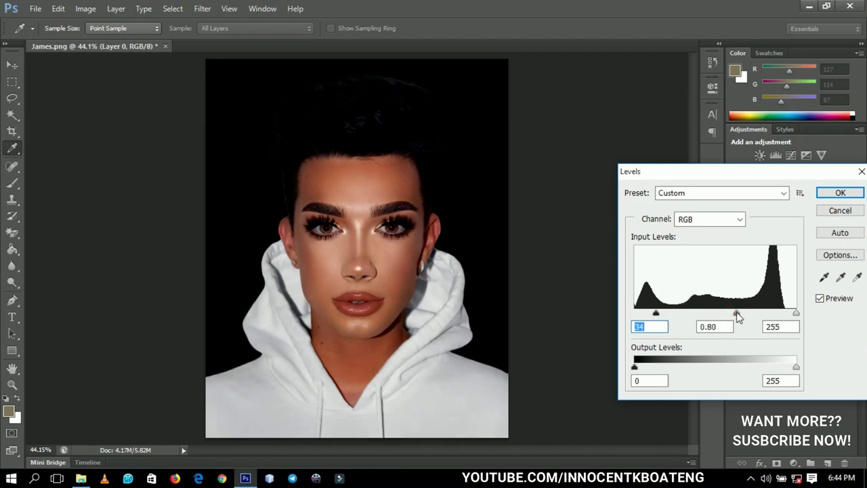
left_click(840, 193)
Step: In Curves, pull the middle point down slightly, from 134 to 125
key("b")
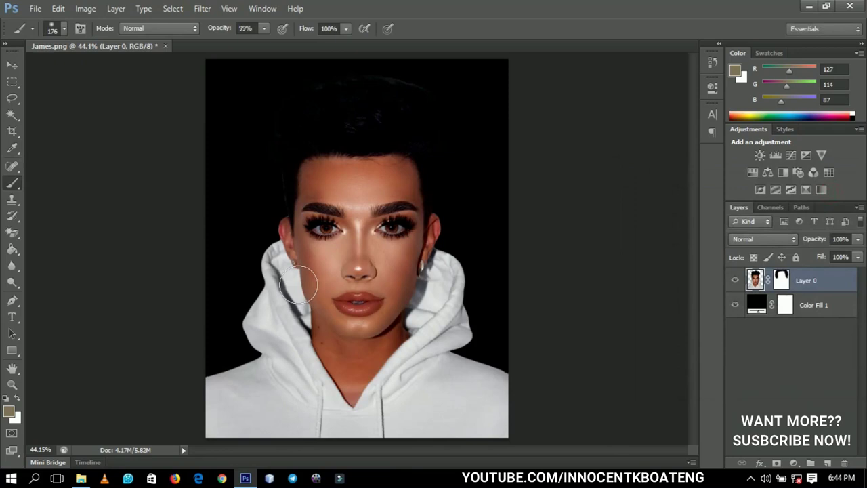
key("ctrl+m")
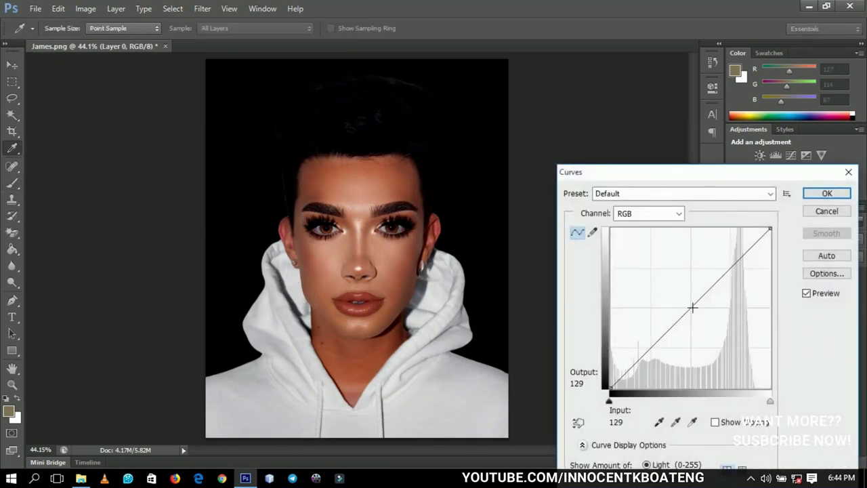
left_click_drag(692, 308, 695, 310)
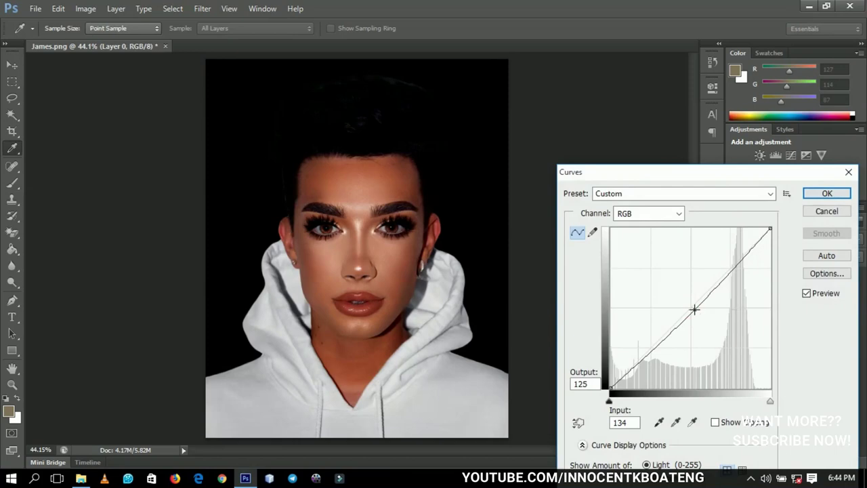
Step: Apply the Curves and place skeleton.png from the Halloween folder as a 'skeleton' layer
left_click(821, 195)
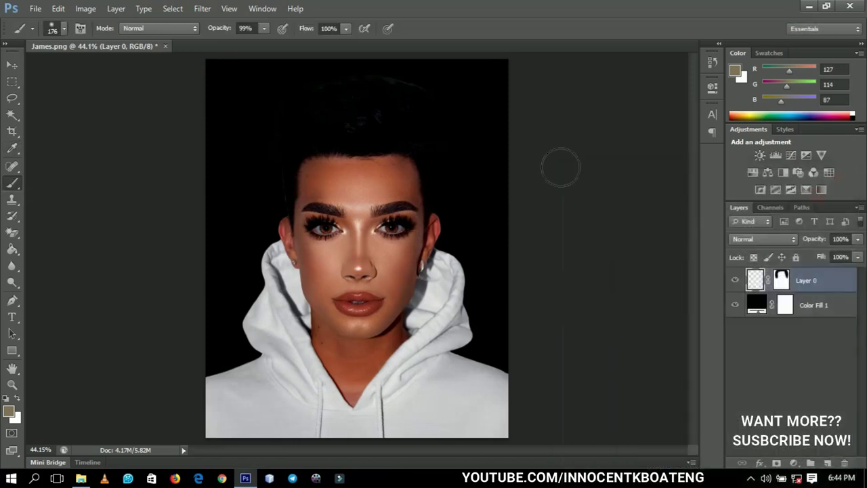
left_click(12, 65)
left_click(82, 478)
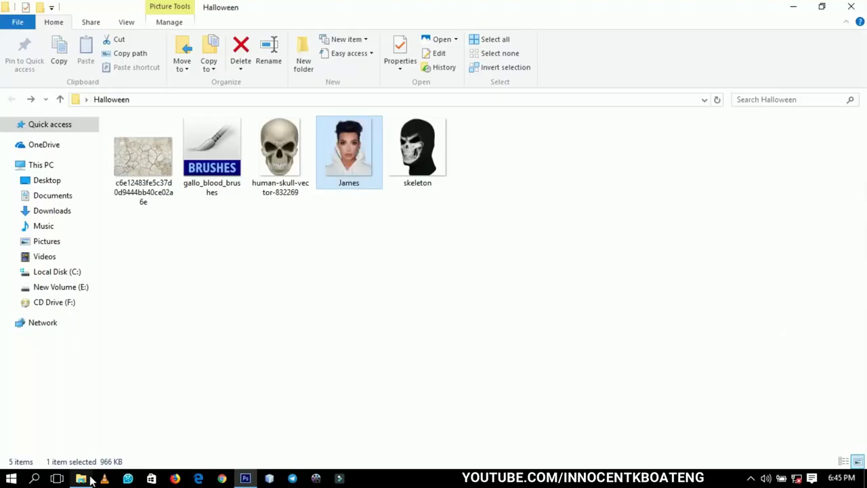
left_click_drag(419, 163, 487, 154)
key("Return")
left_click_drag(820, 286, 813, 317)
Step: Rasterize the skeleton layer, scale it to about 109%, and position the skull
right_click(798, 319)
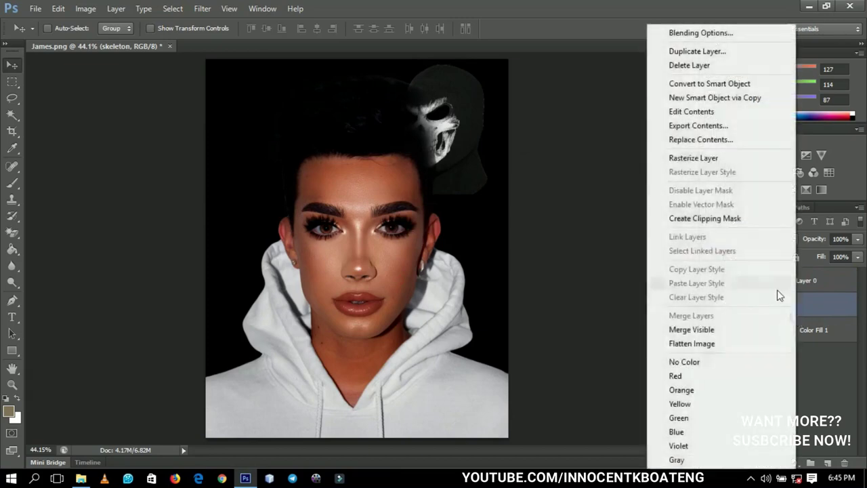
left_click(677, 157)
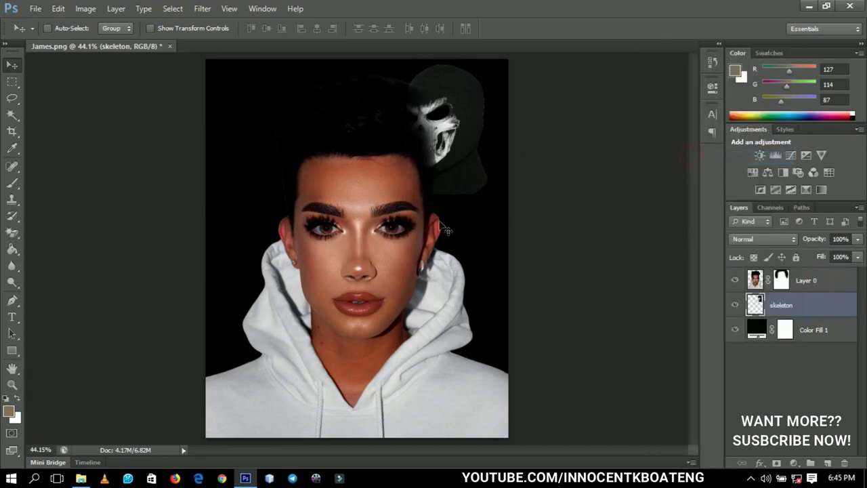
key("ctrl+t")
left_click_drag(490, 201, 503, 291)
double_click(485, 223)
key("ctrl+t")
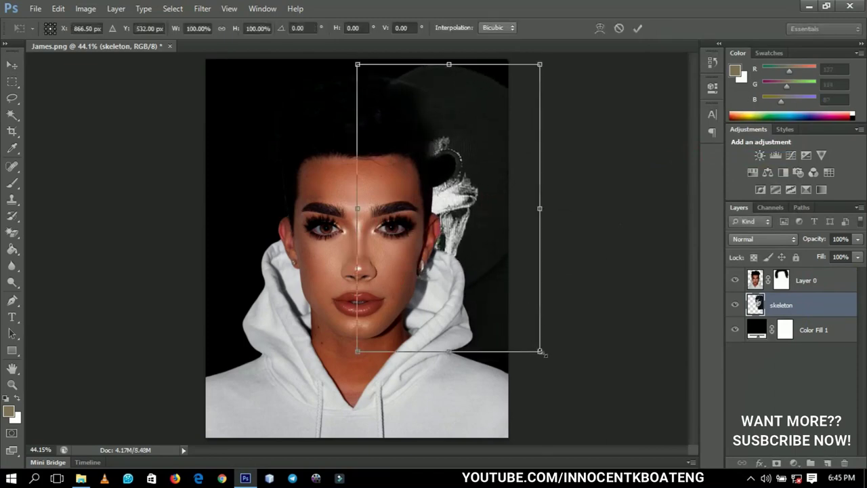
left_click_drag(535, 354, 549, 365)
double_click(517, 325)
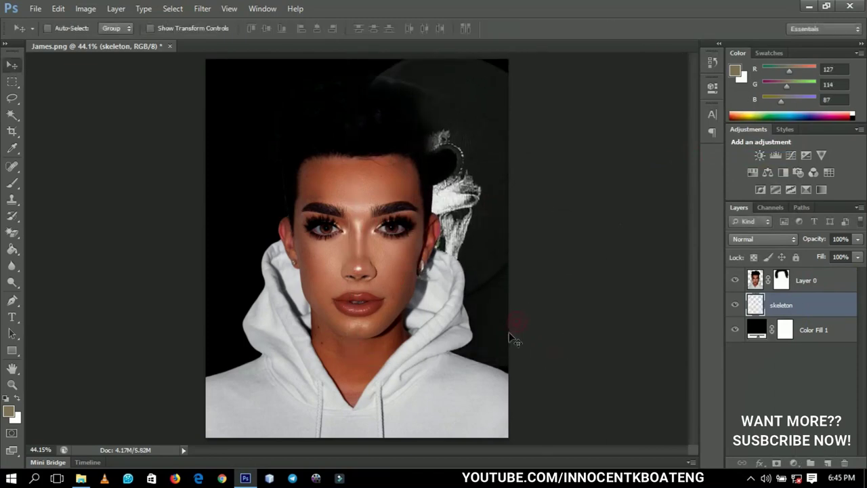
left_click_drag(509, 332, 302, 269)
Step: Duplicate the skull and flip the copy horizontally onto the left side
key("ctrl+j")
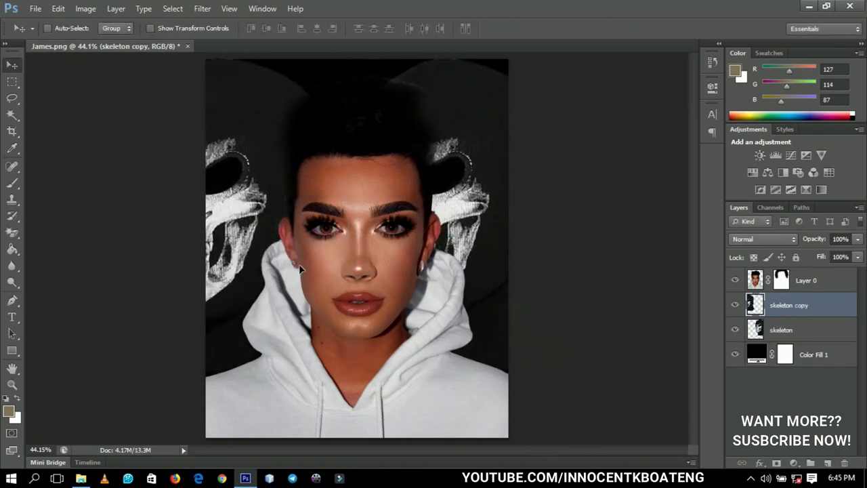
key("ctrl+t")
right_click(263, 198)
left_click(315, 386)
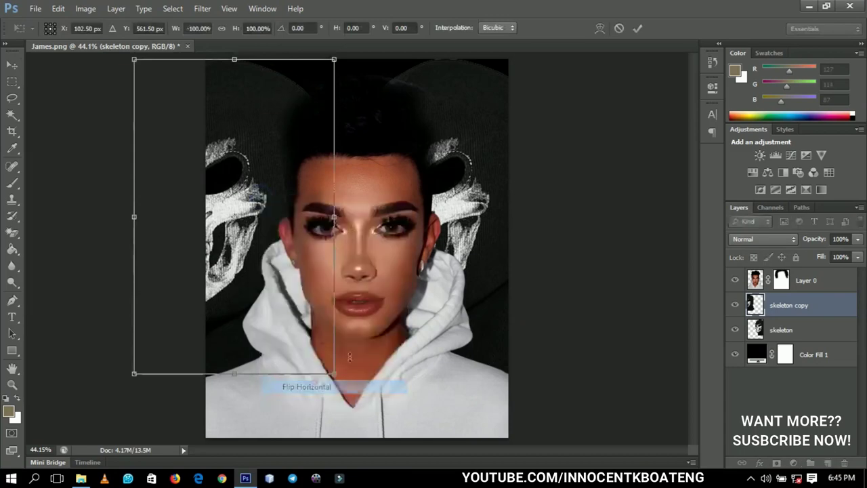
key("Return")
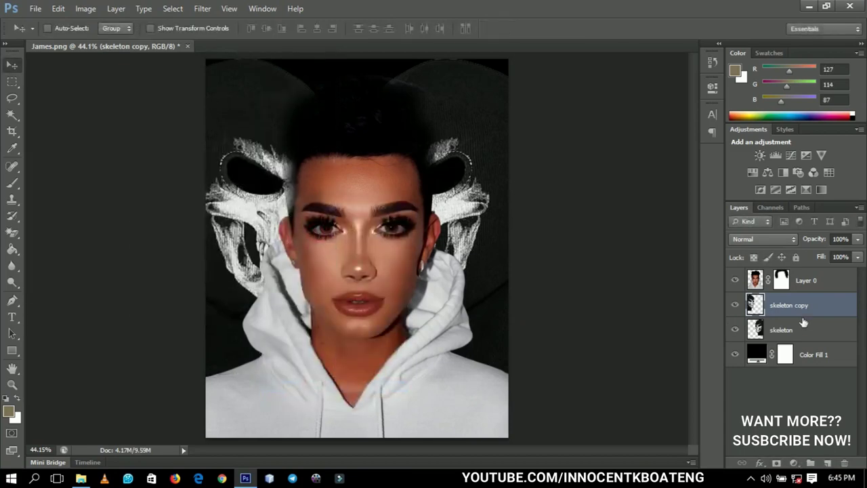
Step: Lower both skeleton layers to 25% opacity
left_click(796, 330, "shift")
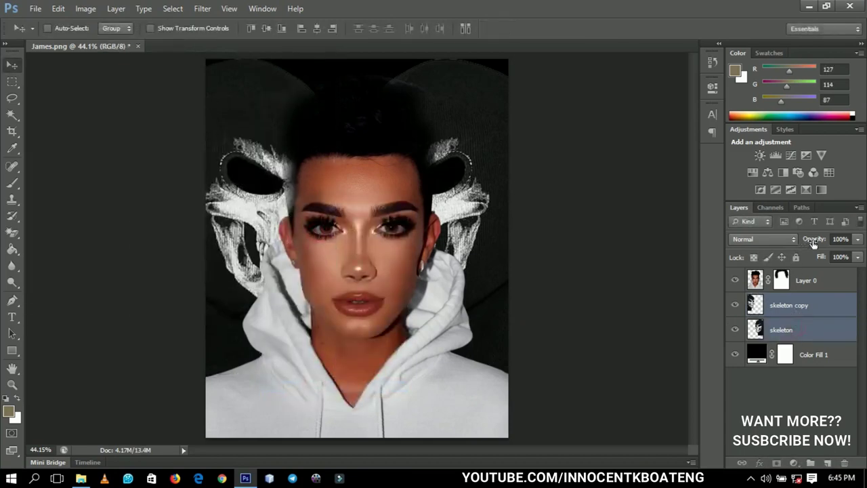
left_click_drag(813, 243, 766, 239)
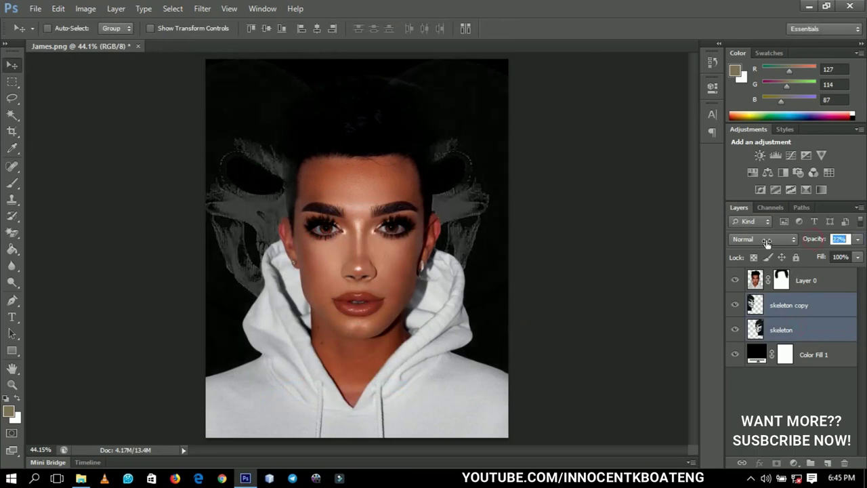
key("Return")
left_click(782, 286)
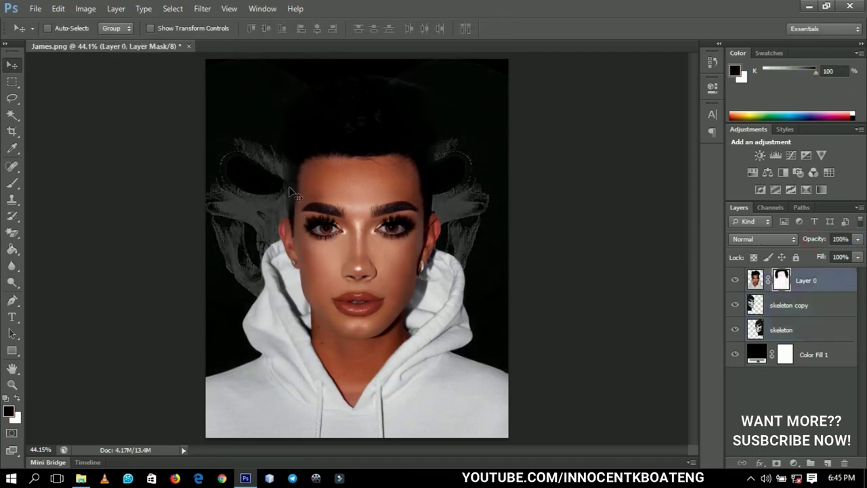
Step: Paint white on Layer 0's mask with a smaller brush to restore the hairline
key("b")
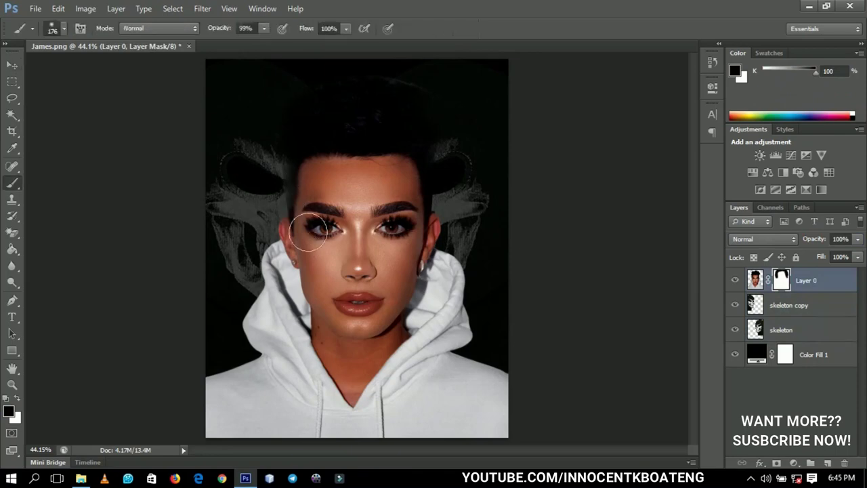
key("x")
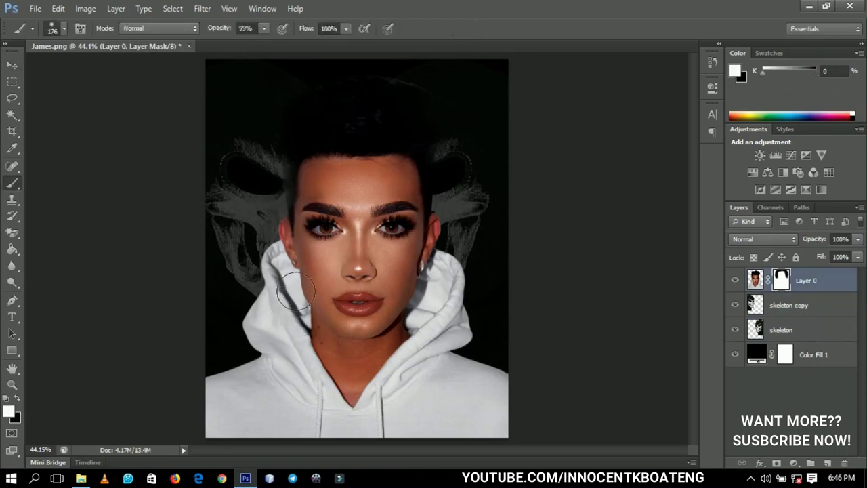
key("bracketleft")
key("bracketleft")
key("bracketleft")
key("bracketleft")
key("bracketleft")
key("bracketleft")
key("bracketleft")
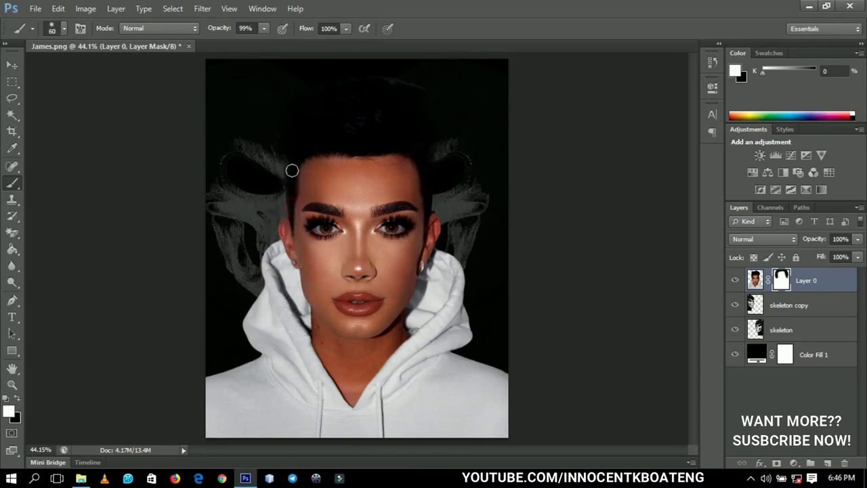
left_click(424, 163)
left_click(292, 167)
Step: Drag the human skull image from the Halloween folder into the composite above the skeleton copy
left_click(822, 294)
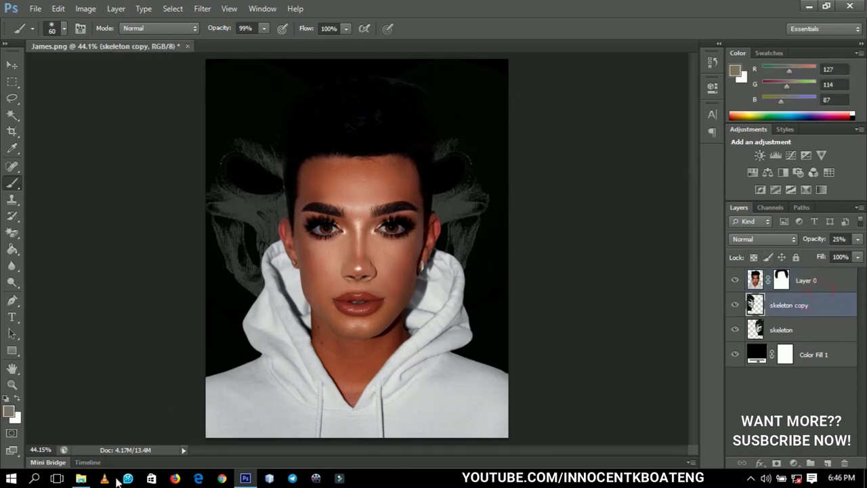
left_click(81, 479)
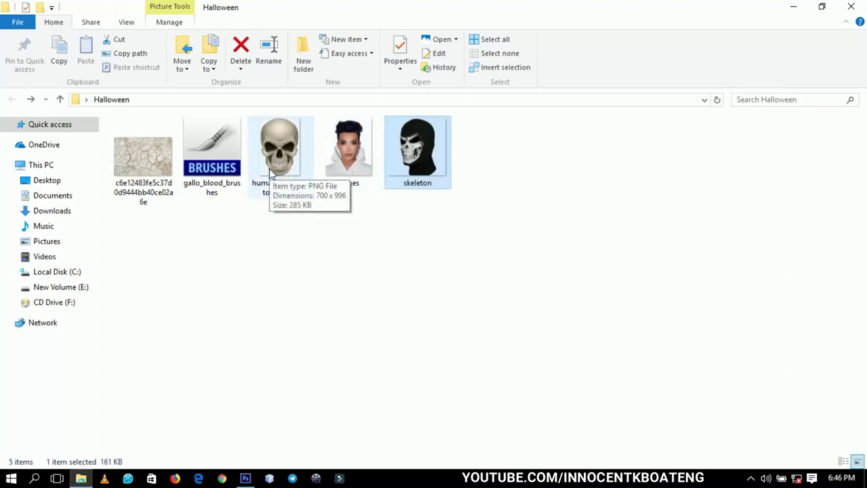
left_click_drag(271, 173, 406, 359)
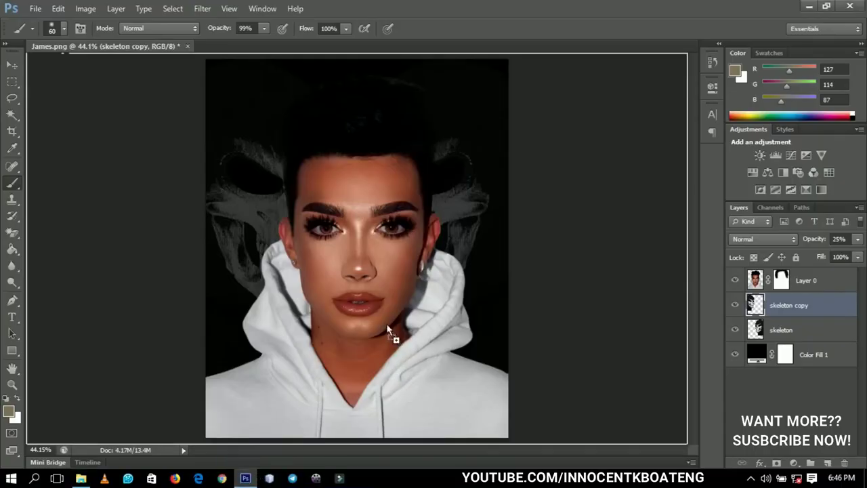
left_click_drag(386, 323, 387, 325)
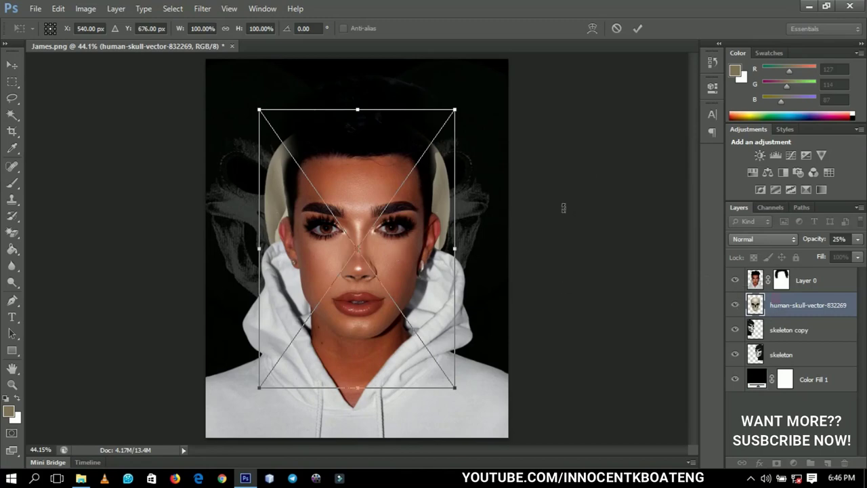
Step: Commit the placed human-skull-vector layer behind the man's head
left_click(636, 29)
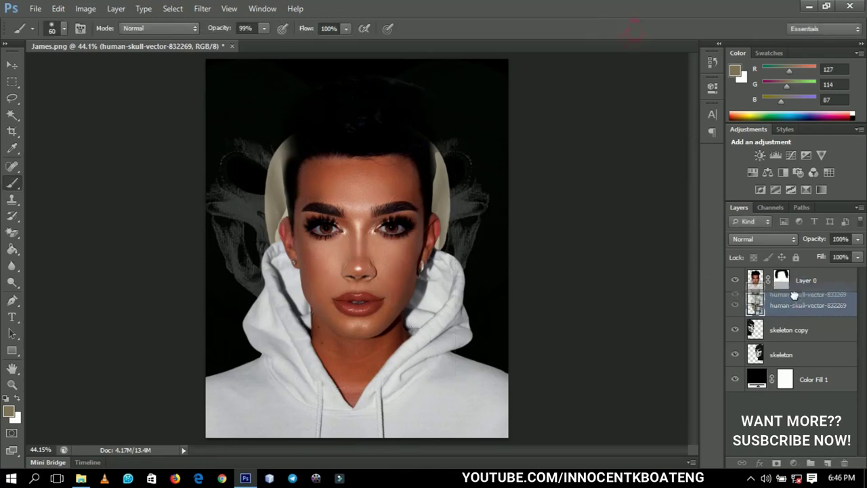
Step: Move the skull layer above Layer 0, rasterize it, and lower its opacity to 32% over the face
left_click_drag(794, 302, 791, 283)
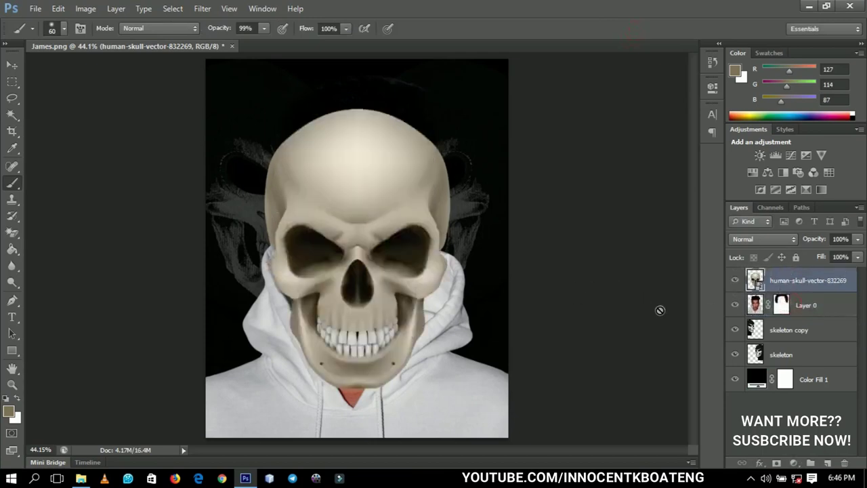
right_click(779, 285)
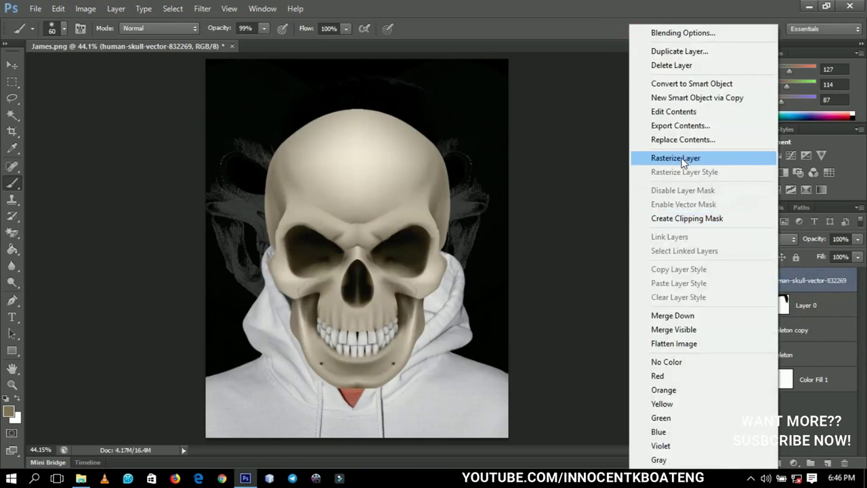
left_click(682, 160)
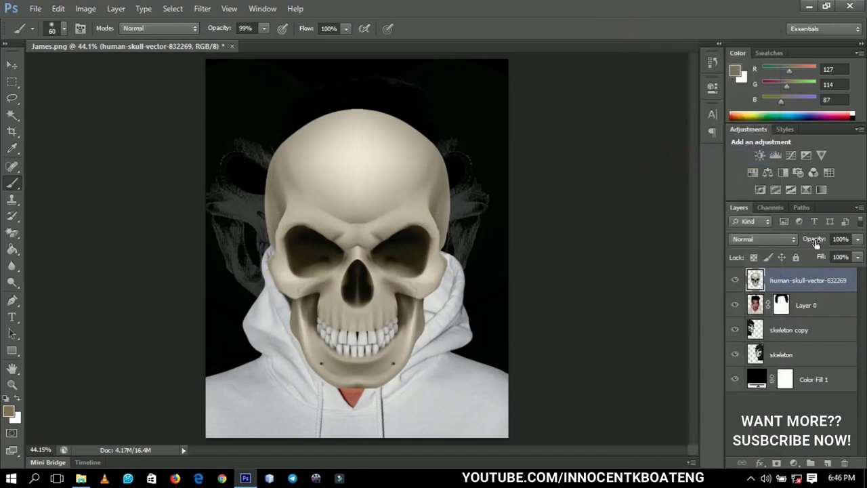
left_click_drag(816, 244, 774, 240)
key("v")
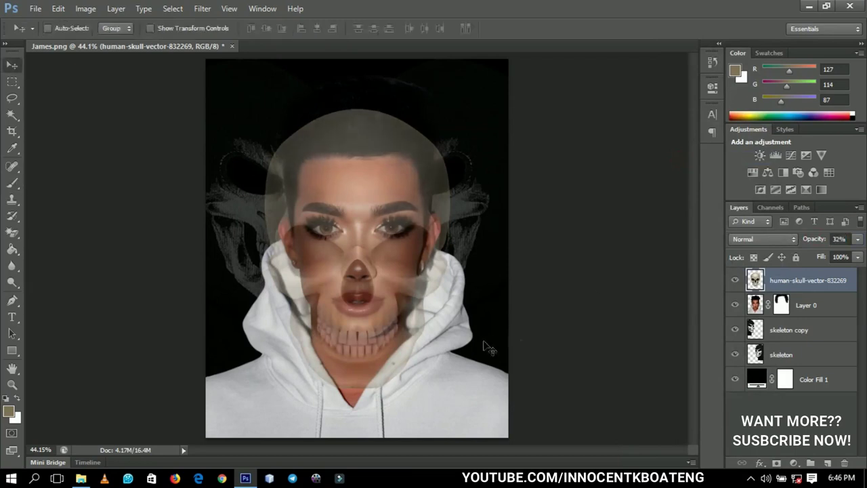
left_click_drag(439, 355, 443, 320)
key("z")
left_click_drag(357, 328, 424, 275)
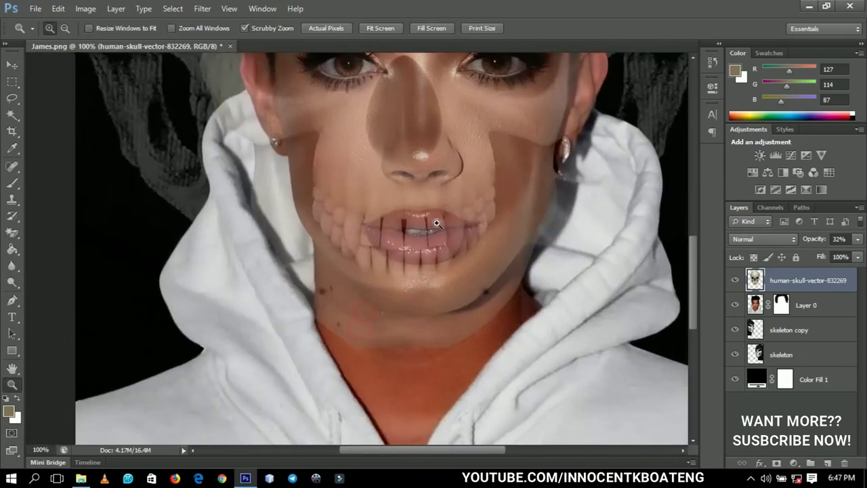
Step: Scale the skull to roughly 126% and shift it so the teeth line up with the lips
key("ctrl+t")
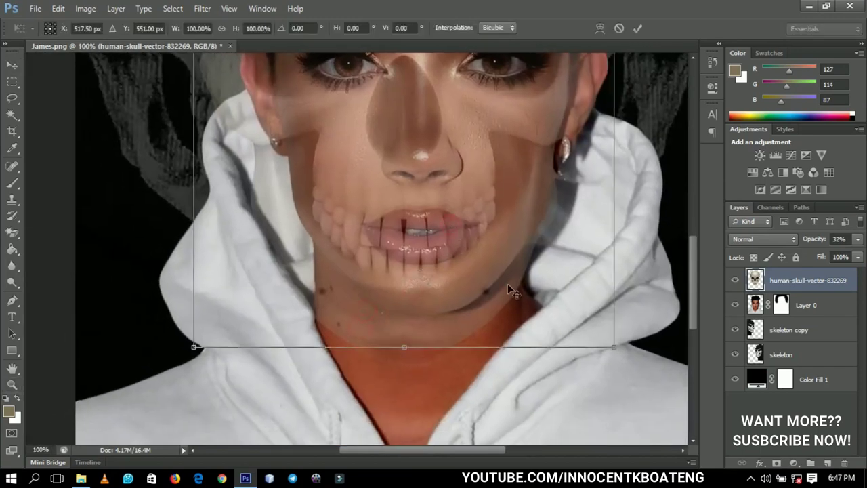
left_click_drag(614, 348, 635, 378)
left_click_drag(569, 343, 582, 311)
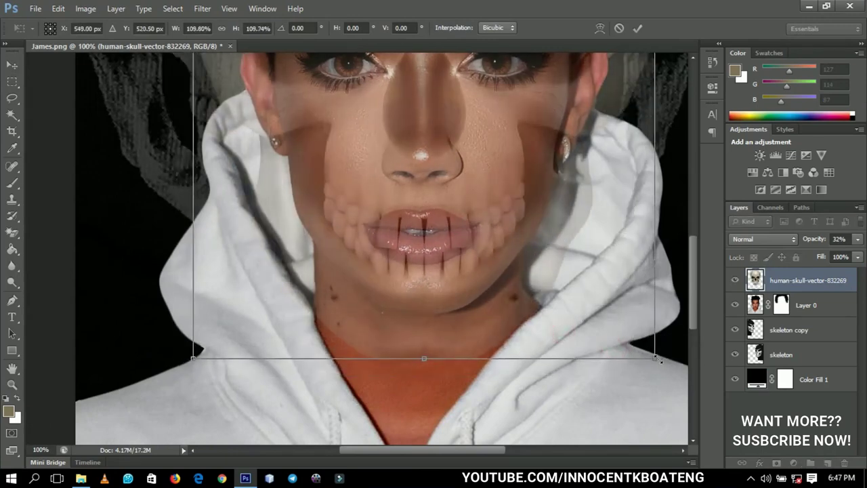
left_click_drag(655, 358, 678, 390)
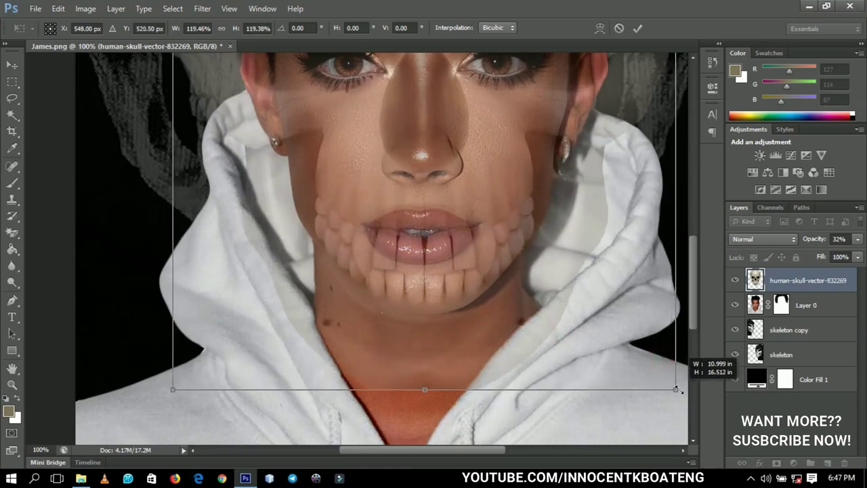
left_click_drag(616, 360, 611, 348)
left_click_drag(675, 385, 677, 387)
left_click_drag(585, 343, 586, 331)
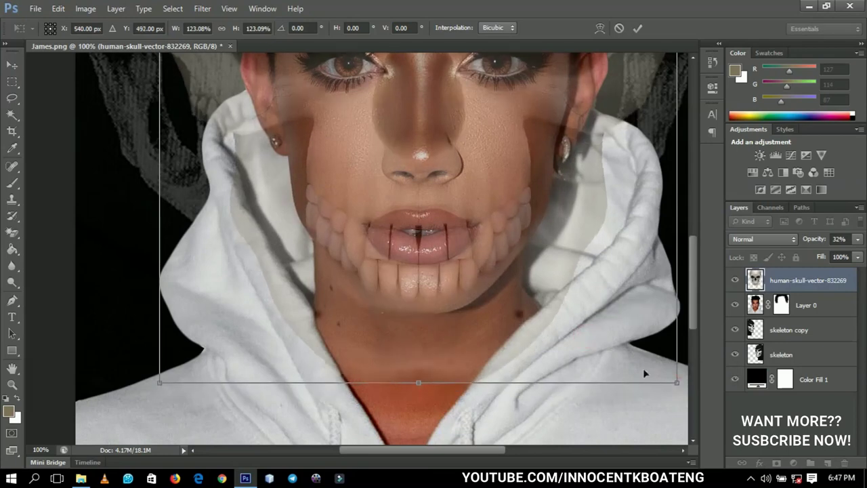
left_click_drag(160, 383, 154, 390)
left_click_drag(344, 353, 345, 348)
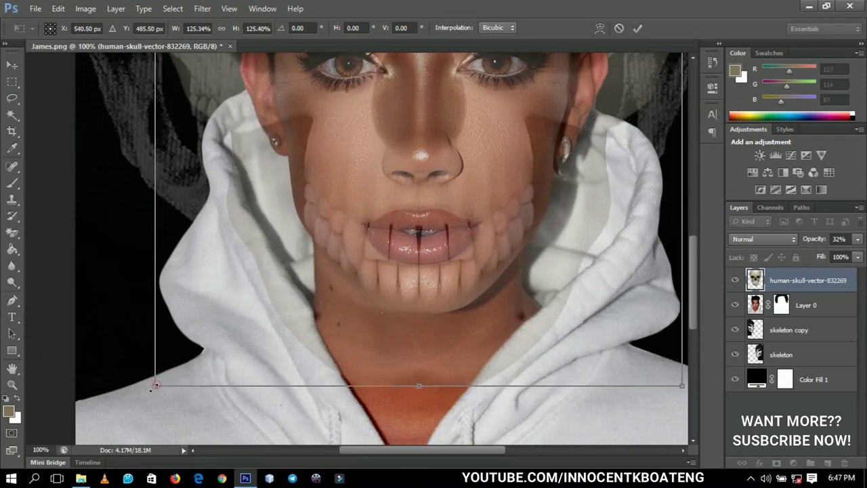
mouse_move(151, 388)
left_mouse_down()
mouse_move(144, 386)
mouse_move(154, 388)
left_mouse_up()
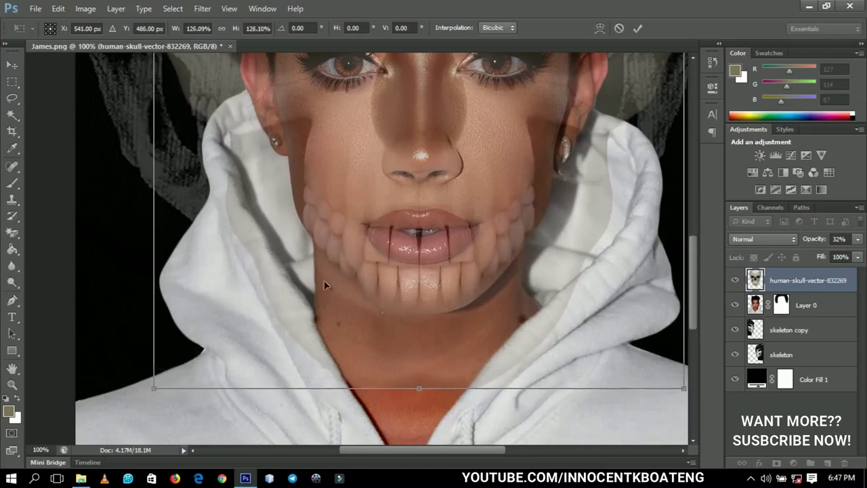
key("Return")
Step: Restore the skull layer to 100% opacity and move it below the portrait layer
key("z")
left_click(838, 239)
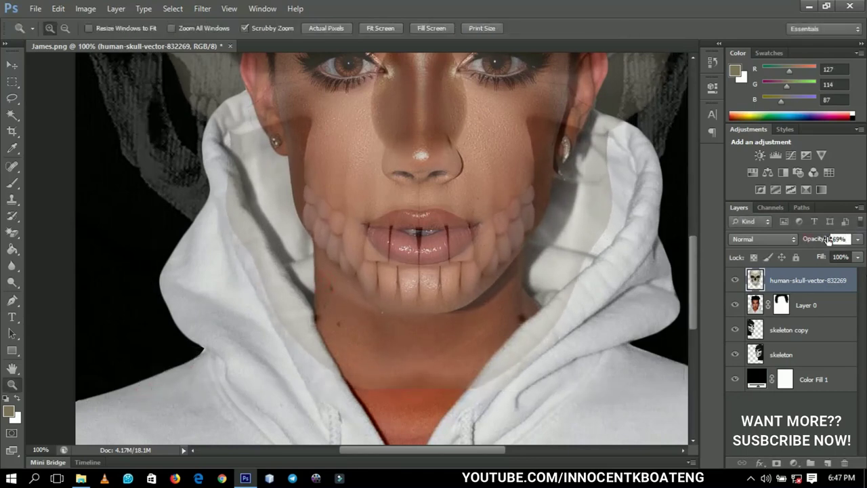
type("100")
key("Return")
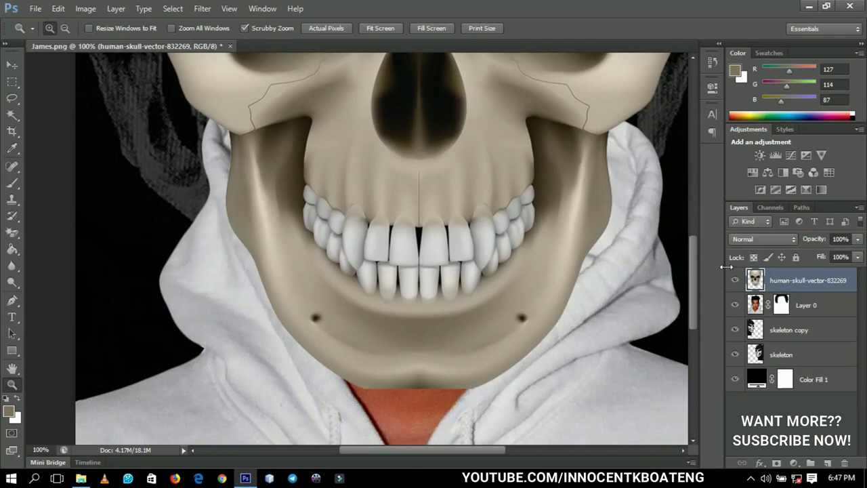
left_click_drag(814, 286, 807, 310)
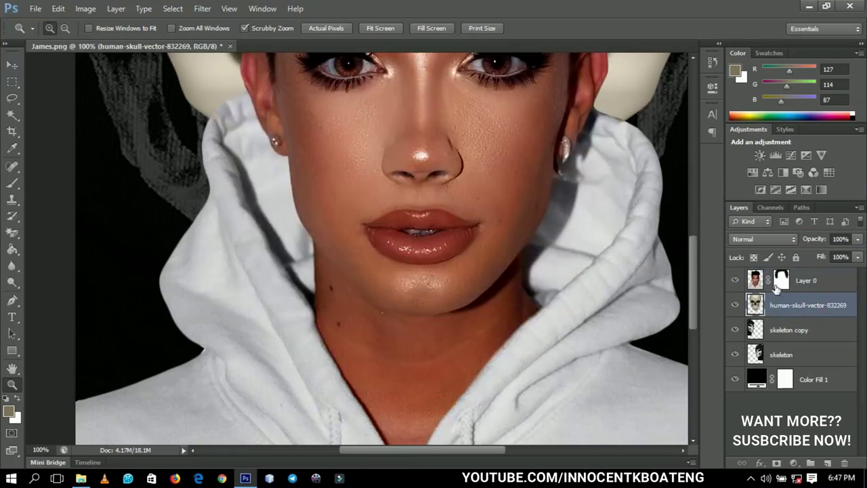
Step: Paint black on Layer 0's mask to reveal skull teeth across the lip and mouth edges
left_click(779, 283)
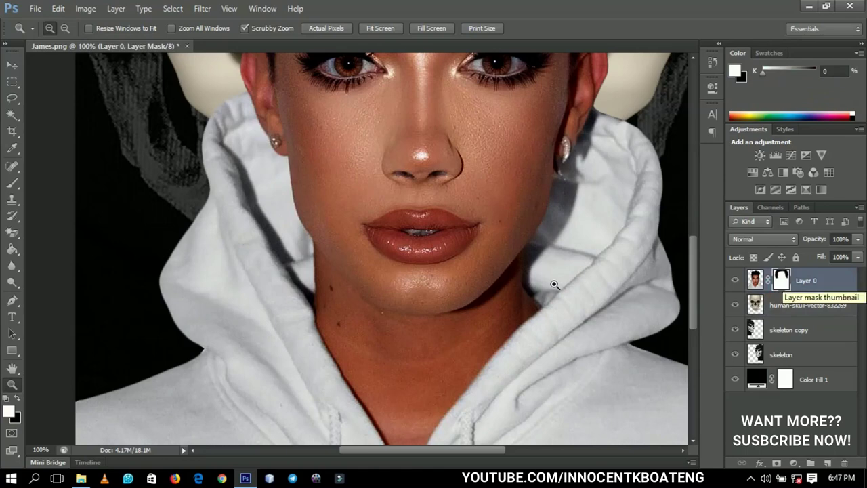
key("b")
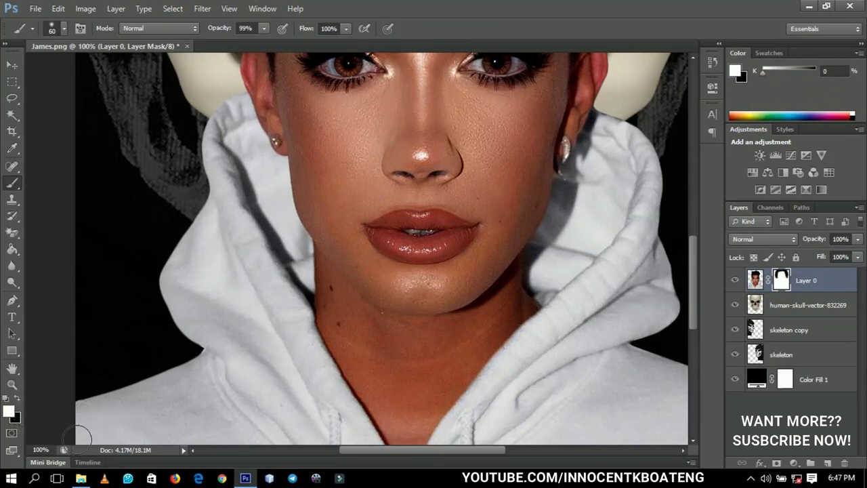
key("x")
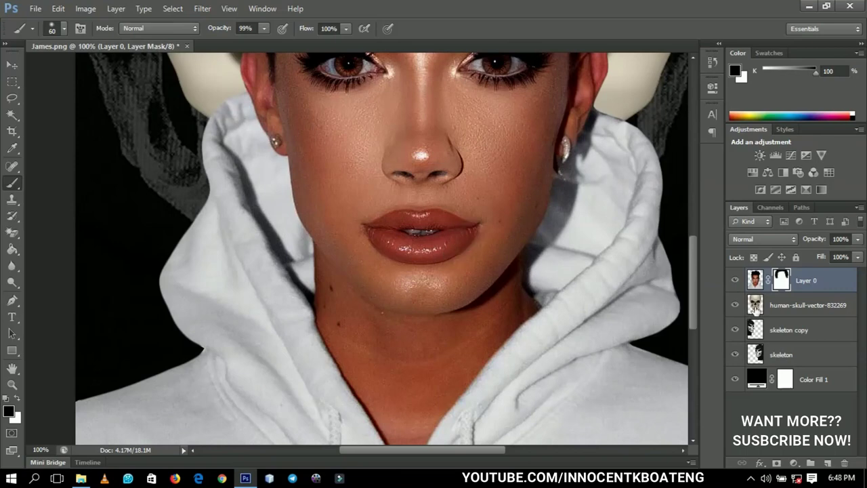
mouse_move(457, 244)
left_mouse_down()
mouse_move(413, 262)
mouse_move(375, 243)
mouse_move(424, 253)
mouse_move(433, 286)
mouse_move(340, 240)
mouse_move(404, 252)
mouse_move(516, 217)
mouse_move(456, 288)
mouse_move(355, 268)
mouse_move(352, 217)
mouse_move(448, 244)
mouse_move(375, 228)
mouse_move(463, 219)
mouse_move(334, 204)
mouse_move(368, 270)
mouse_move(411, 207)
mouse_move(467, 207)
left_mouse_up()
key("bracketleft")
key("bracketleft")
key("bracketleft")
key("bracketleft")
key("x")
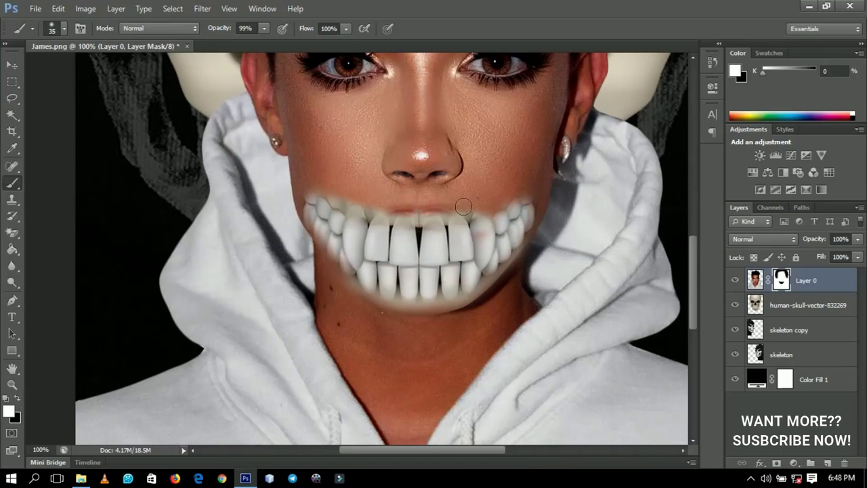
key("x")
key("bracketleft")
key("bracketleft")
key("bracketleft")
key("bracketleft")
key("bracketleft")
left_click(745, 313)
left_click(781, 280)
key("bracketright")
key("bracketright")
key("bracketright")
key("bracketright")
key("bracketright")
mouse_move(475, 237)
left_mouse_down()
mouse_move(409, 220)
mouse_move(494, 218)
left_mouse_up()
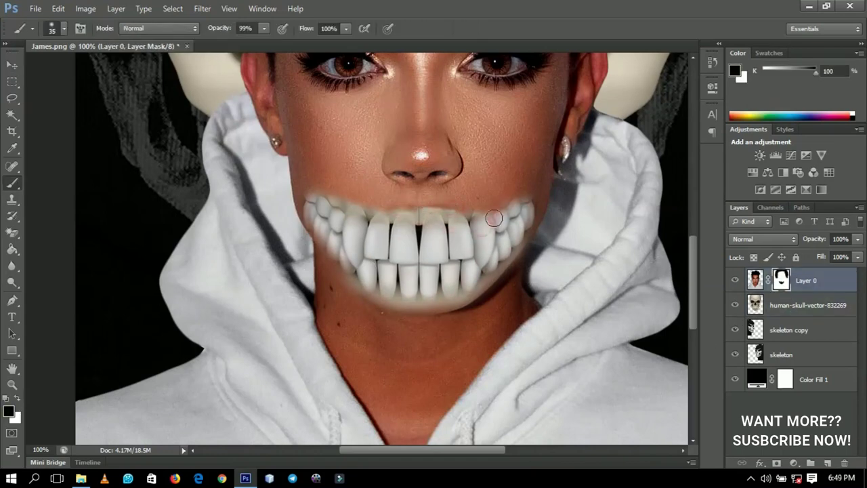
Step: Fit the image on screen and select the human-skull-vector-832269 layer
key("z")
right_click(519, 254)
left_click(536, 263)
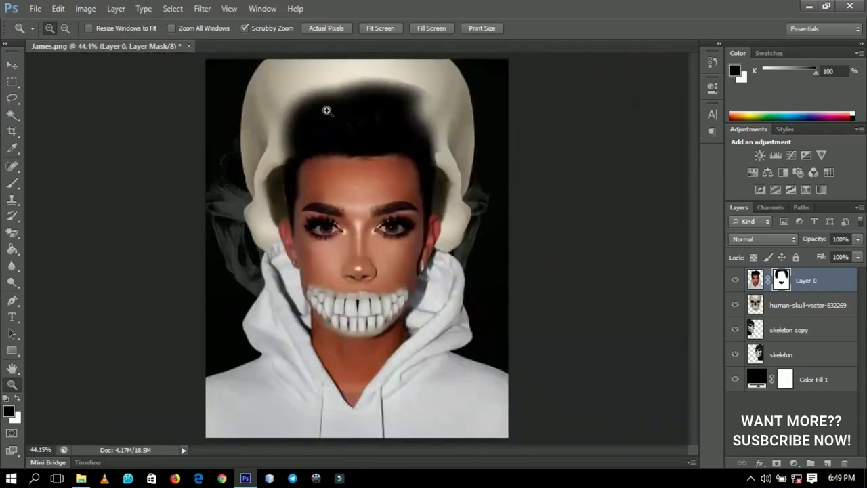
left_click(801, 306)
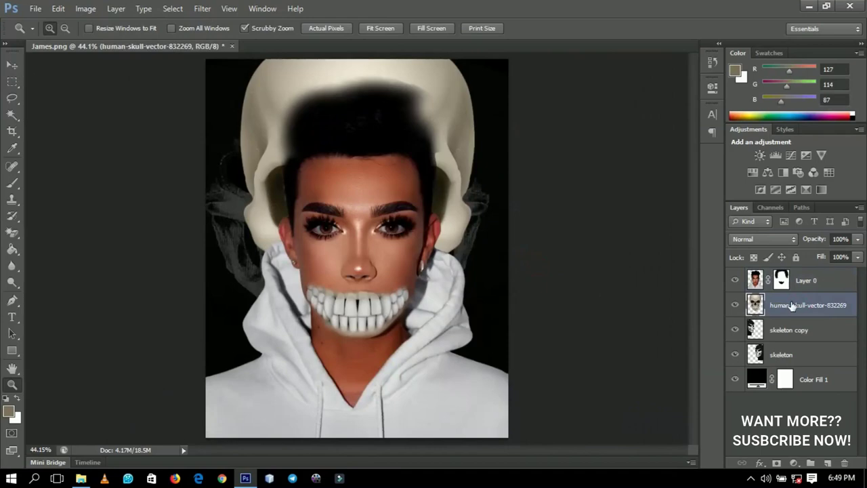
Step: Delete the skull image above the nose using a rectangular marquee, then deselect
left_click(9, 83)
left_click(43, 84)
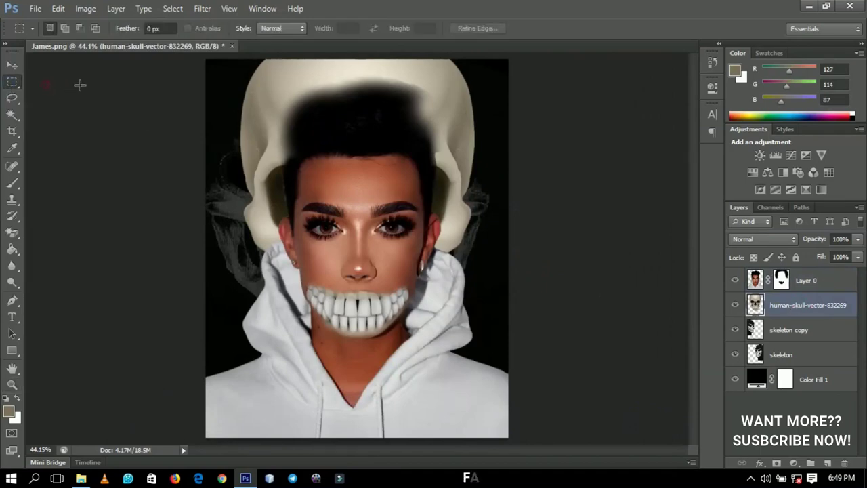
left_click_drag(193, 58, 527, 269)
key("Delete")
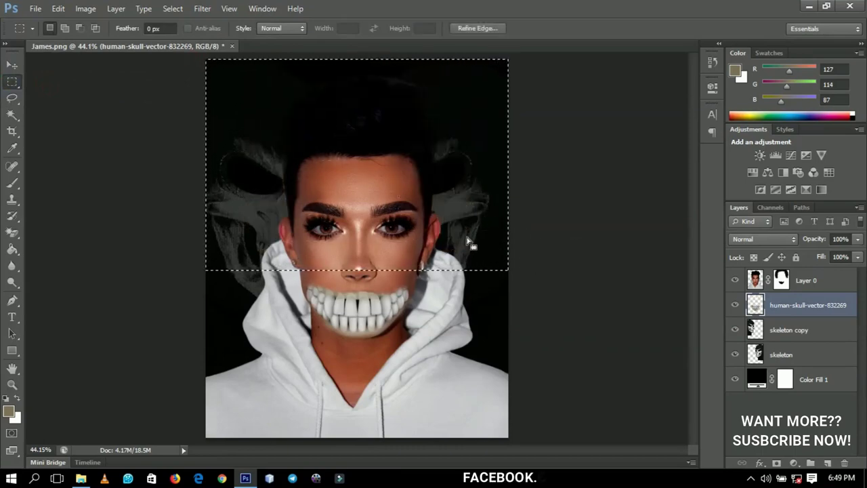
key("ctrl+d")
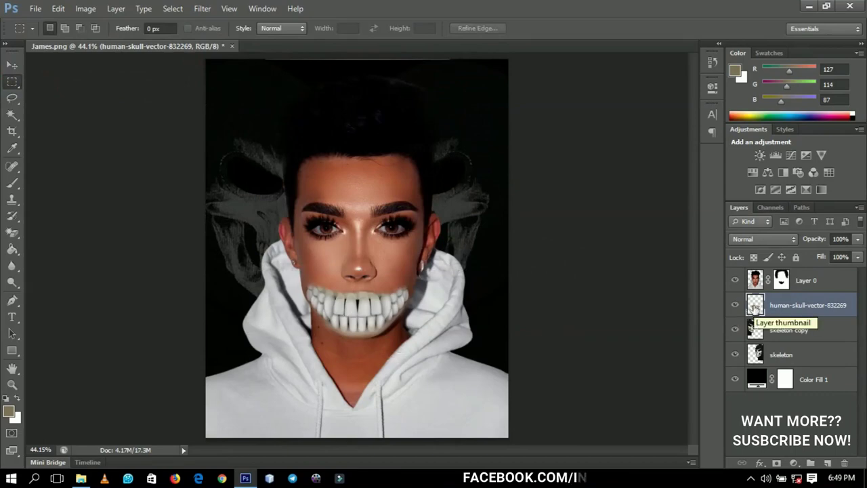
Step: Darken the skull layer with Levels: input black 67, midtones 0.91
key("ctrl+l")
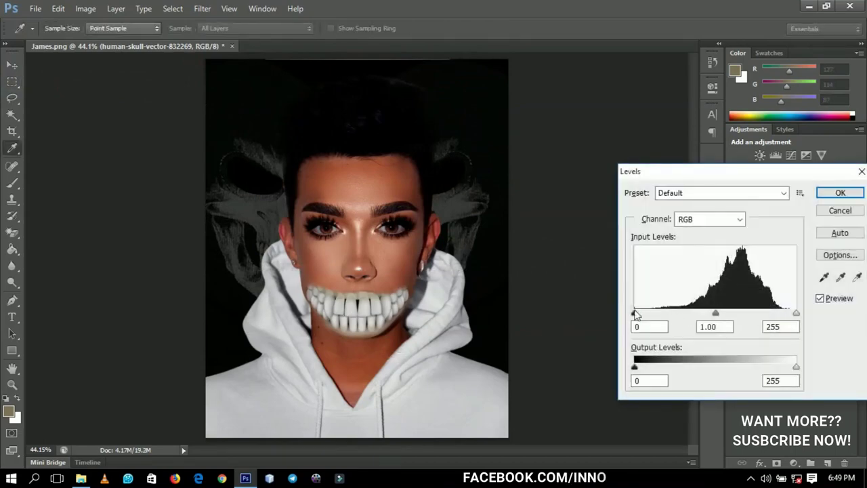
left_click_drag(635, 314, 677, 317)
left_click_drag(741, 317, 743, 316)
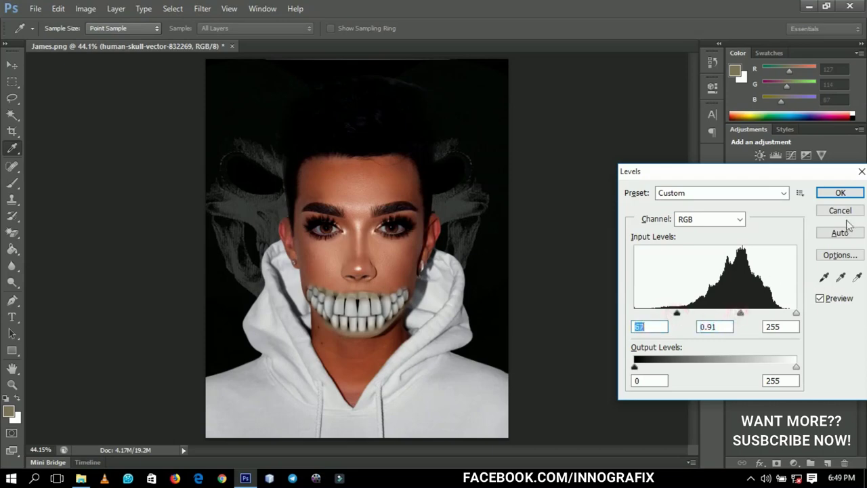
left_click(838, 193)
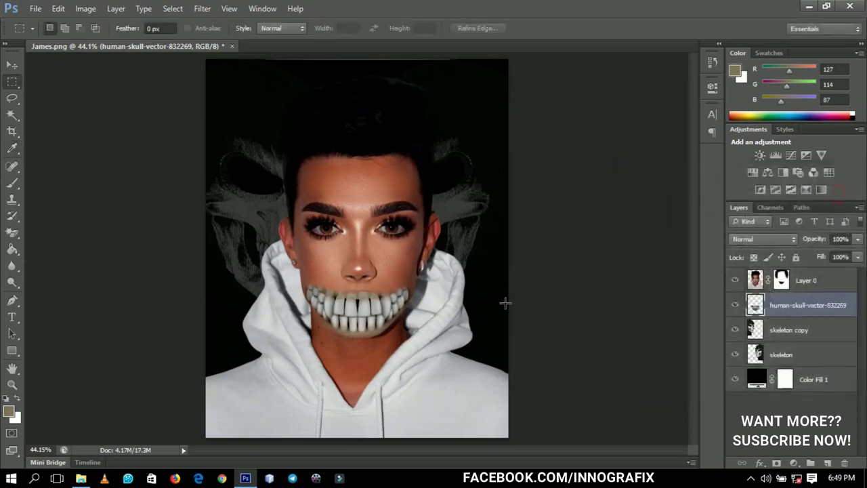
left_click(814, 280)
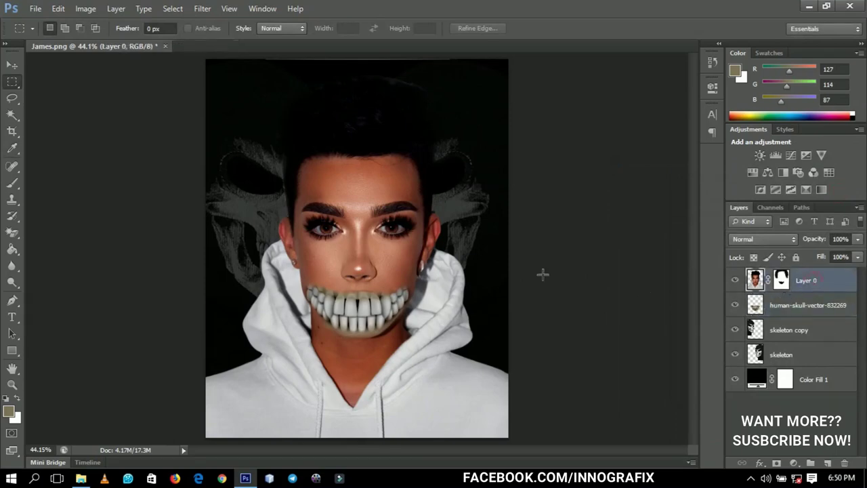
Step: Add a new empty layer and set a soft 0% hardness brush in pure red (255,0,0)
key("z")
left_click_drag(336, 229, 437, 246)
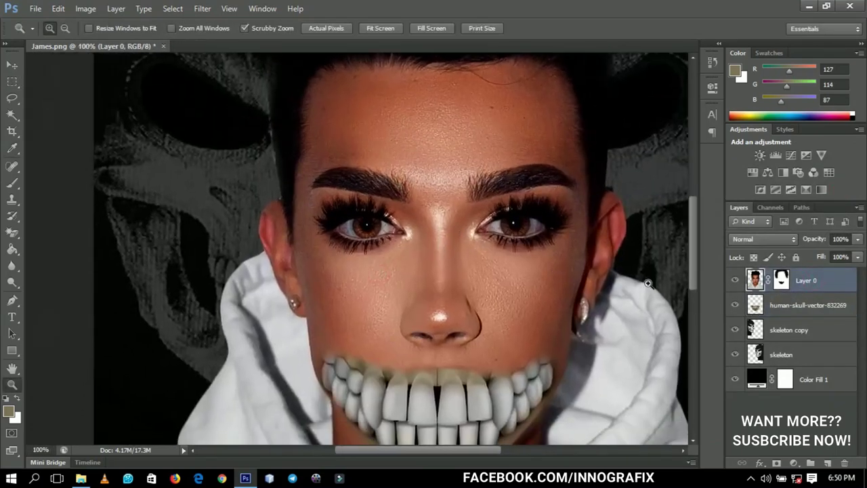
left_click(828, 463)
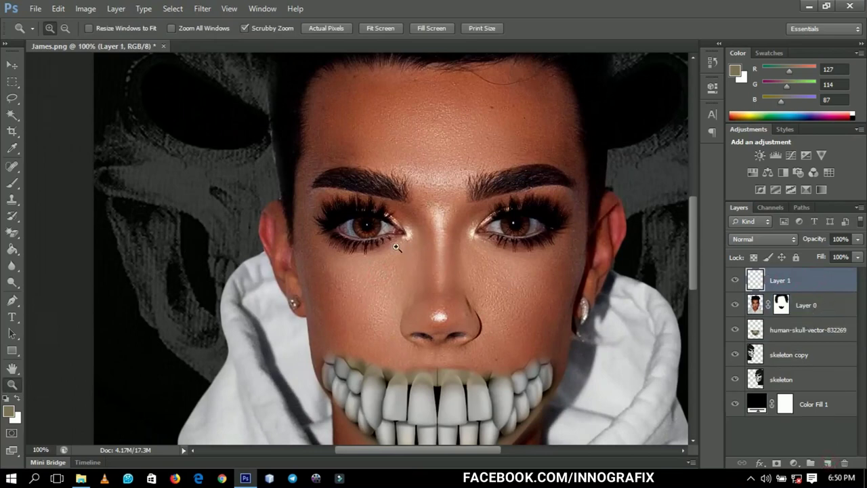
key("b")
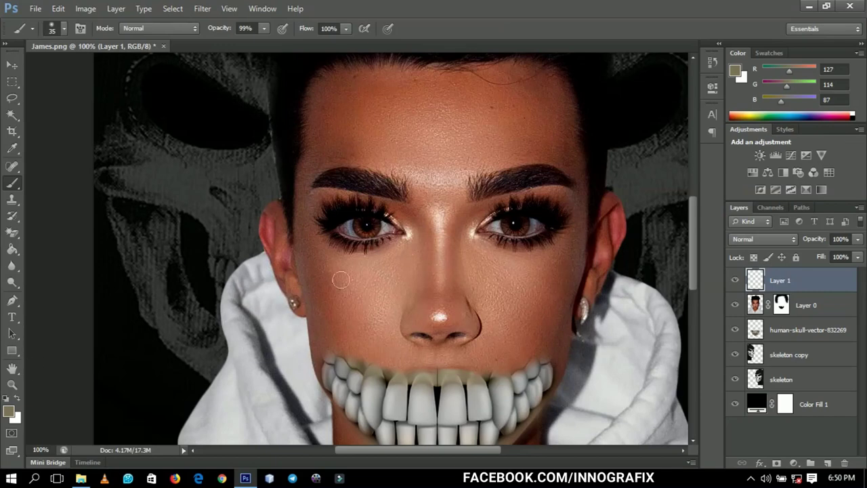
right_click(390, 237)
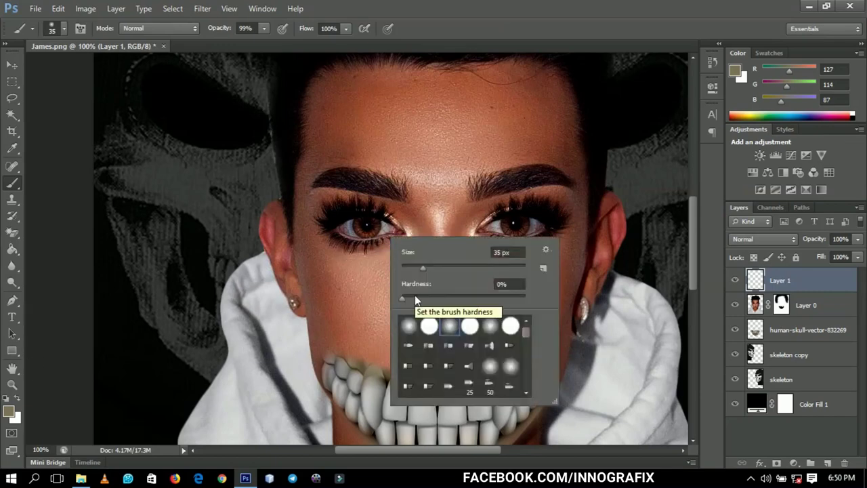
left_click(10, 411)
left_click_drag(750, 283, 751, 252)
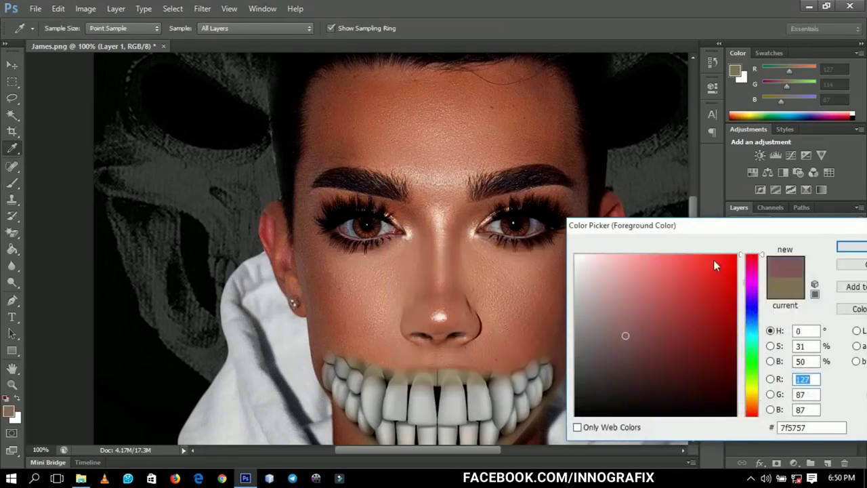
left_click(737, 255)
left_click(851, 246)
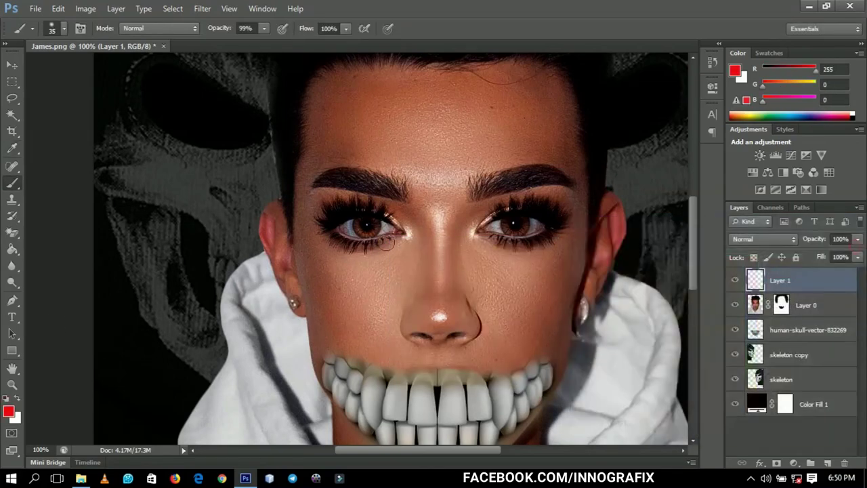
Step: Zoom to 300% and paint soft red discs over the left and right irises
key("z")
left_click(369, 232)
left_click(370, 232)
key("b")
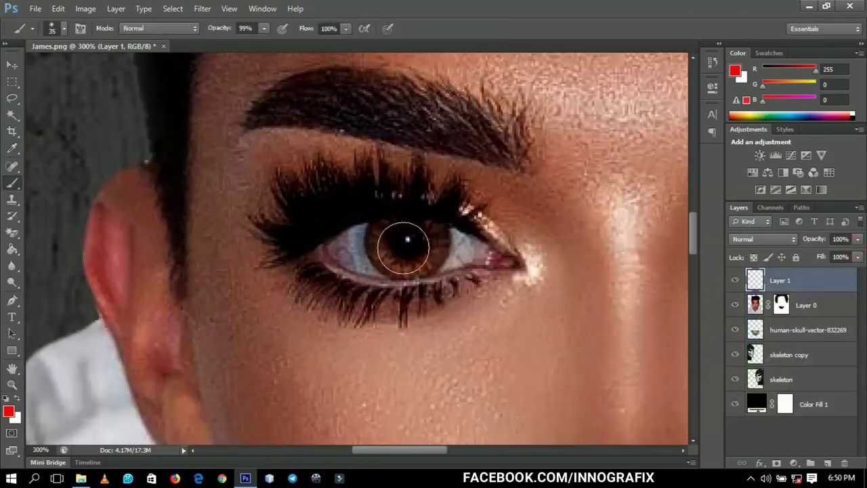
key("bracketright")
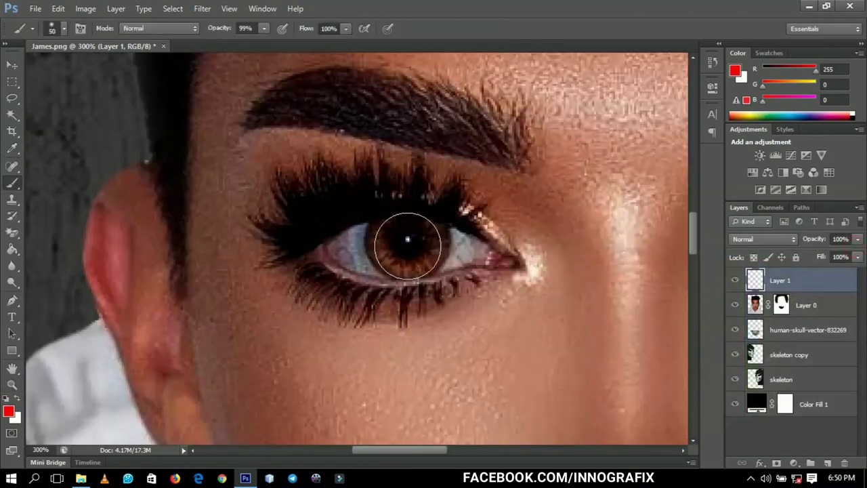
key("bracketright")
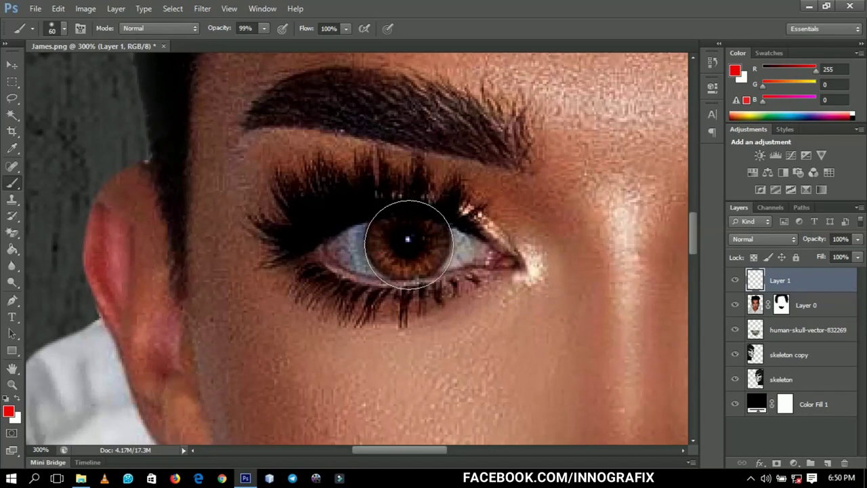
left_click(407, 239)
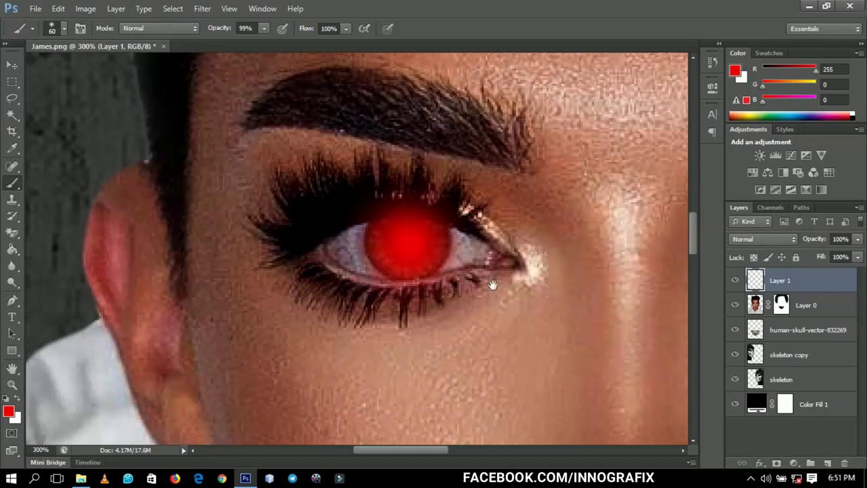
left_click_drag(431, 272, 261, 273)
left_click_drag(520, 259, 428, 258)
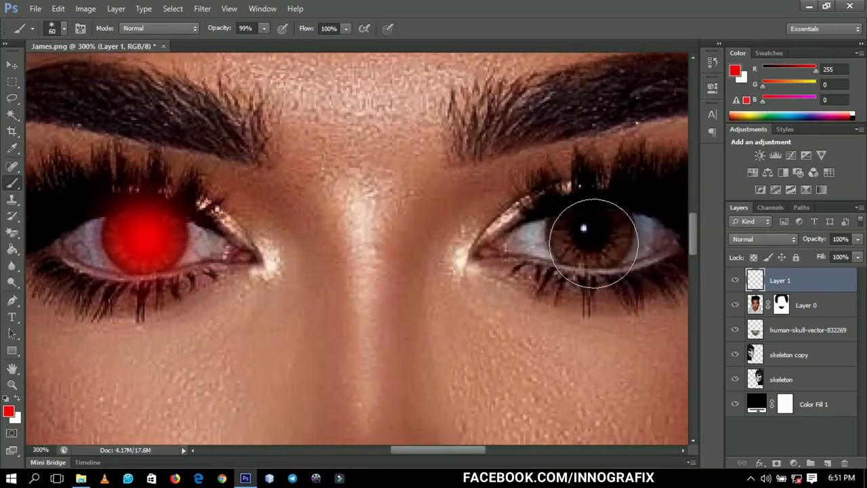
left_click(589, 233)
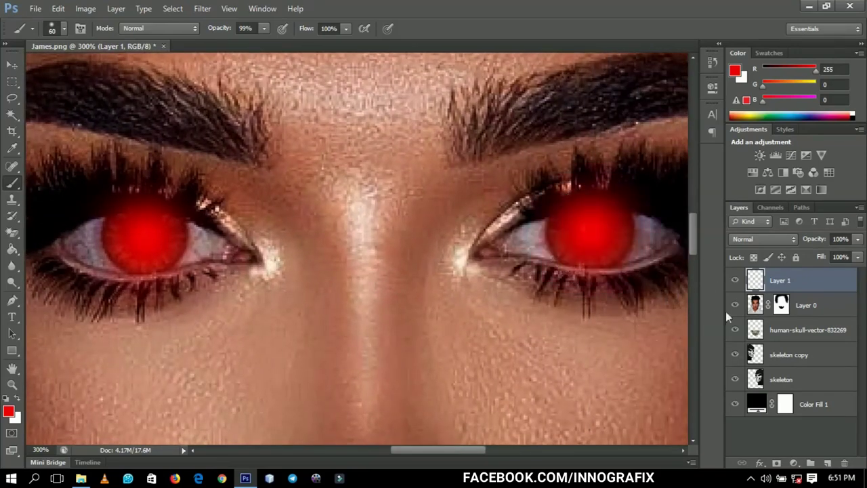
left_click(770, 240)
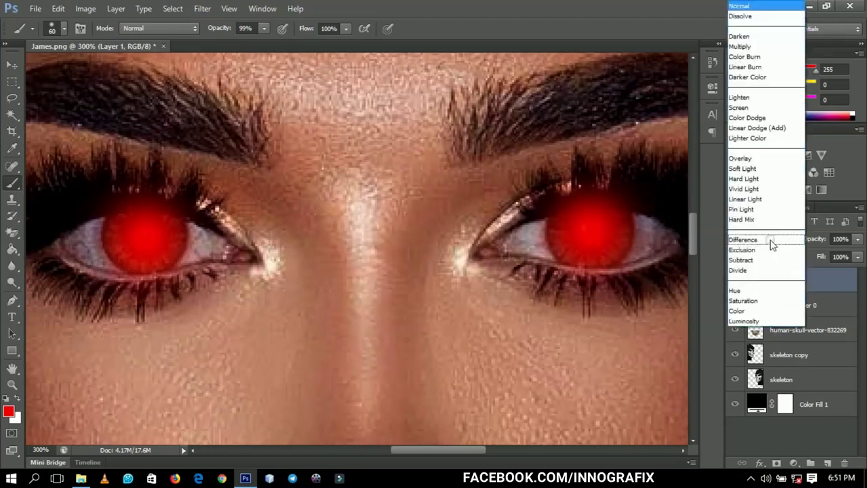
Step: Change Layer 1's blend mode from Multiply to Overlay
left_click(742, 46)
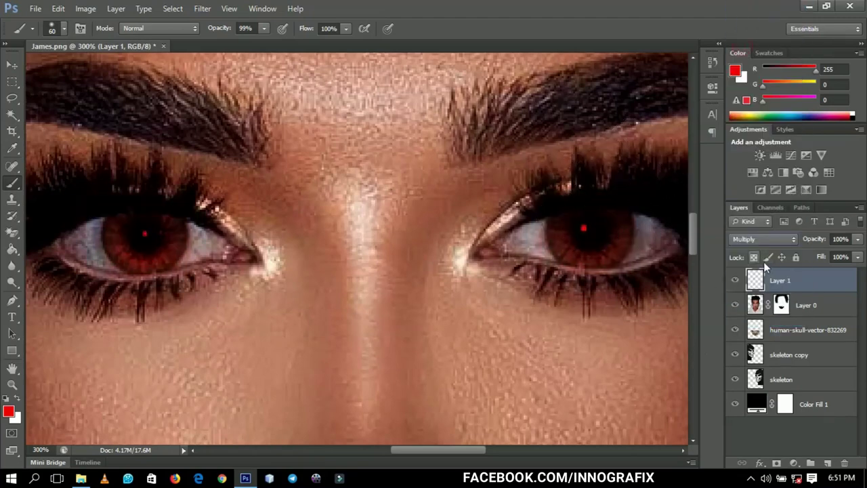
left_click(764, 239)
left_click(748, 162)
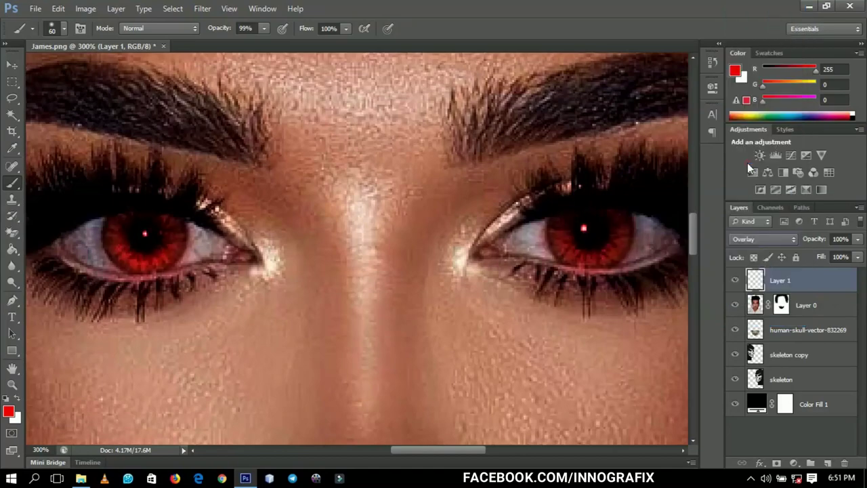
left_click(465, 249, "alt")
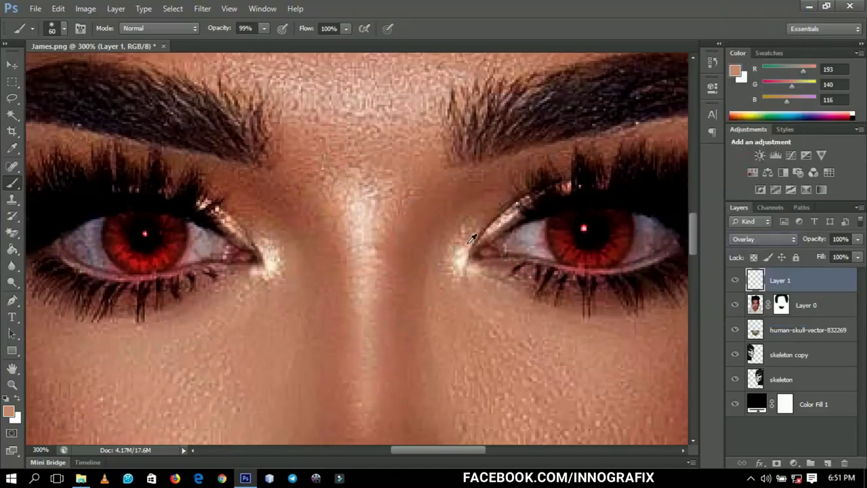
Step: Duplicate the red iris layer and group both copies into Group 1
key("z")
left_click(451, 265, "alt")
left_click(451, 265, "alt")
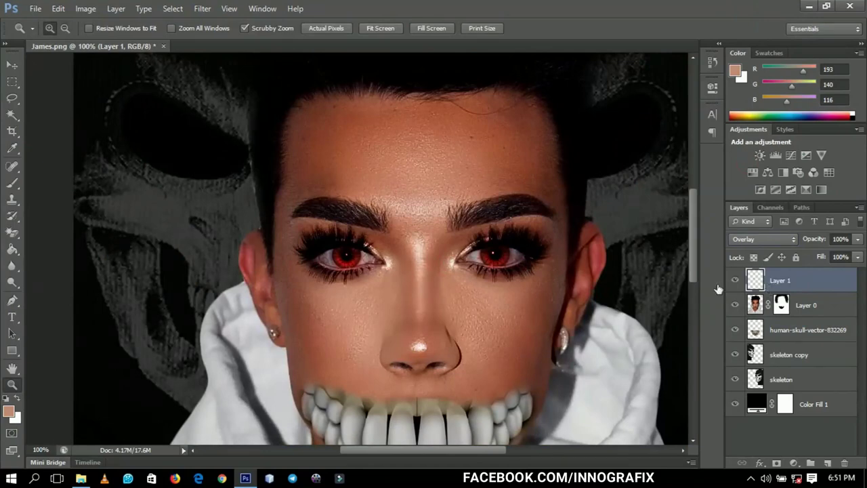
key("ctrl+j")
key("ctrl+j")
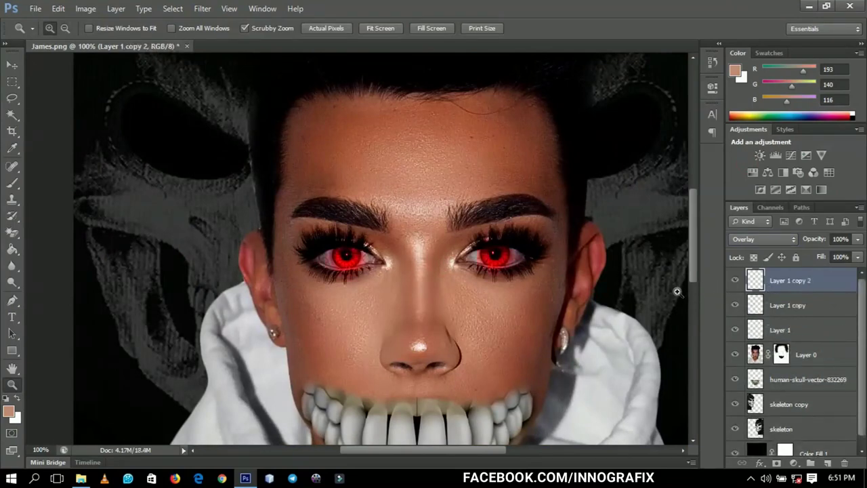
key("ctrl+z")
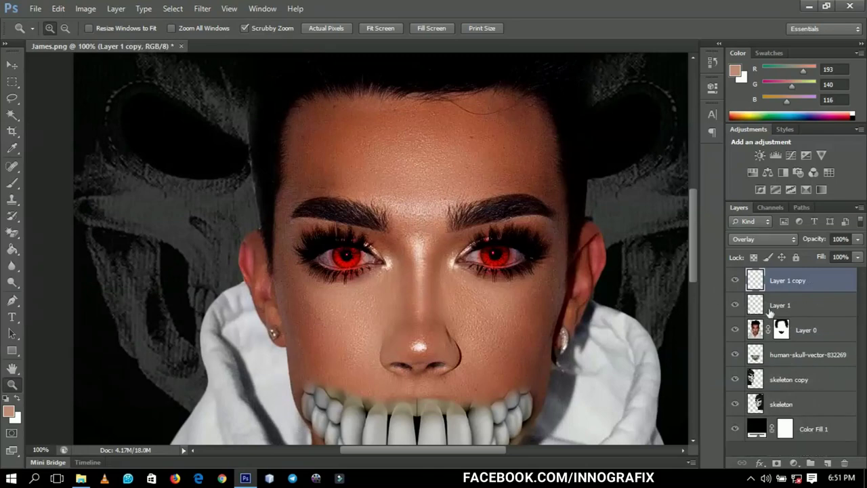
left_click(773, 305, "shift")
key("ctrl+g")
key("b")
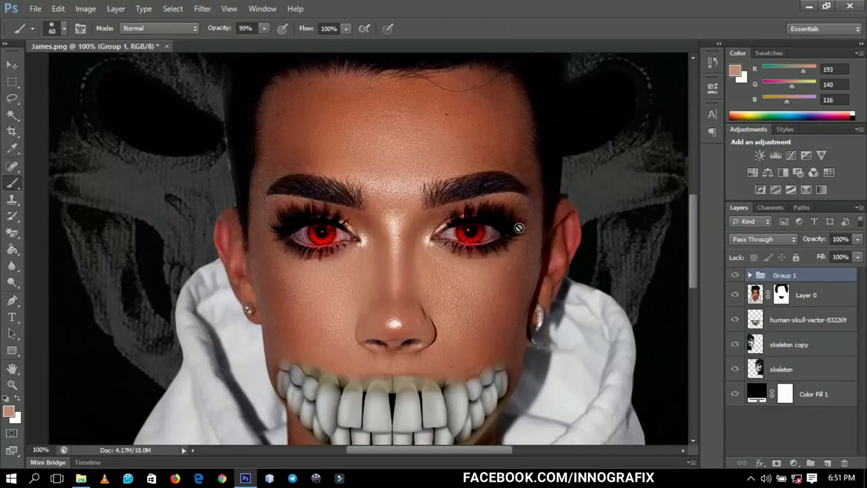
Step: Switch to the Move tool, check the Halloween source folder, and return to the composite
key("v")
left_click_drag(476, 264, 514, 273)
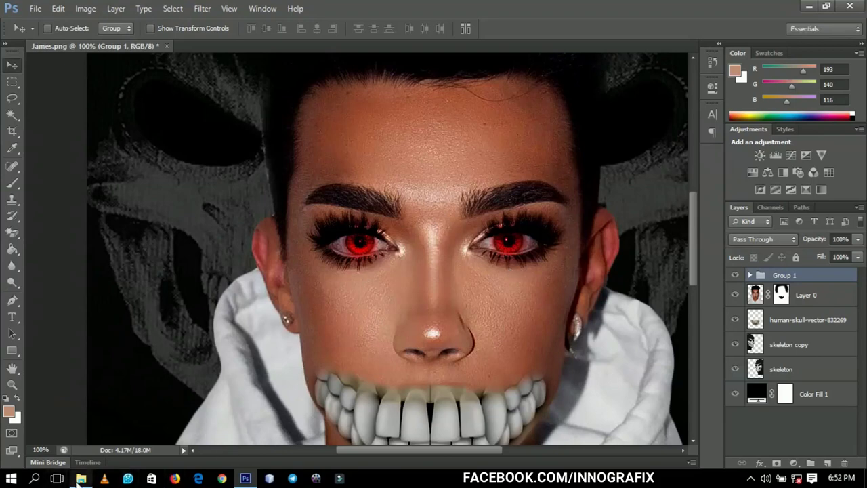
left_click(80, 479)
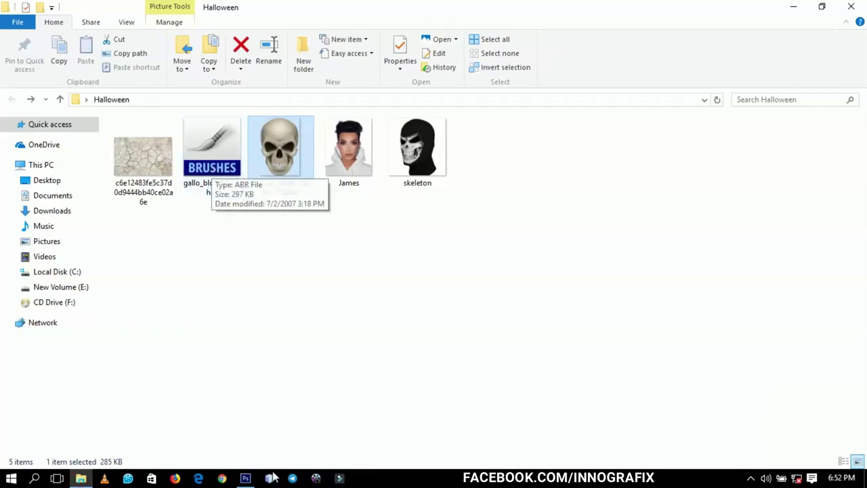
left_click(245, 478)
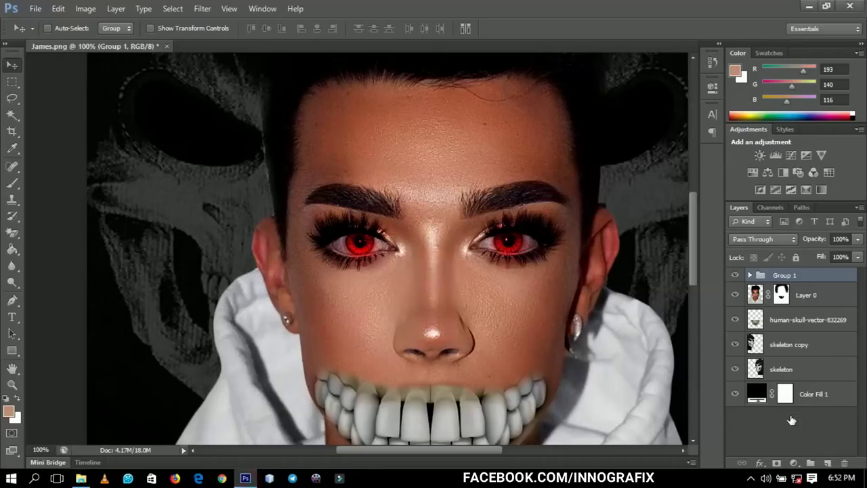
Step: Add a new layer and choose a dripping-blood brush at 360 px
left_click(828, 464)
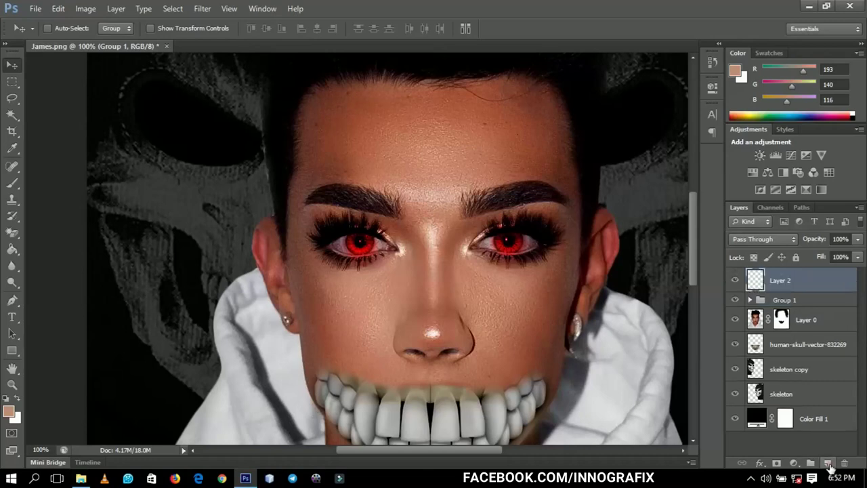
key("b")
right_click(434, 221)
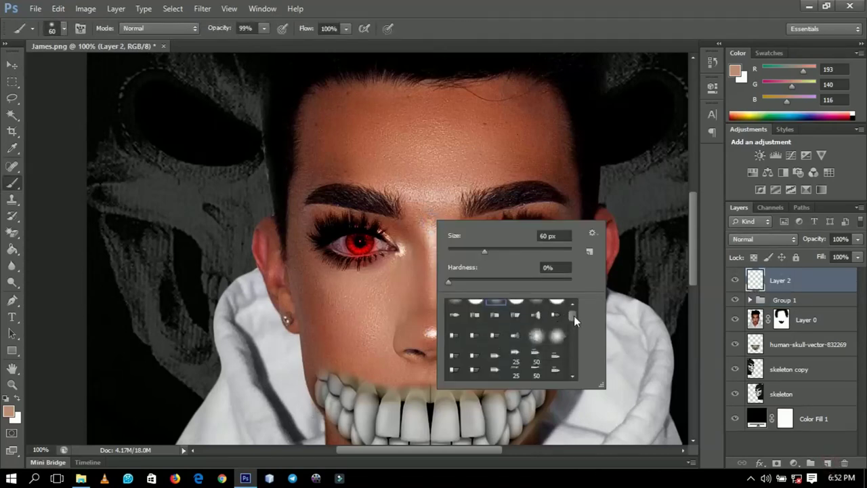
mouse_move(573, 316)
left_mouse_down()
mouse_move(569, 382)
mouse_move(571, 371)
left_mouse_up()
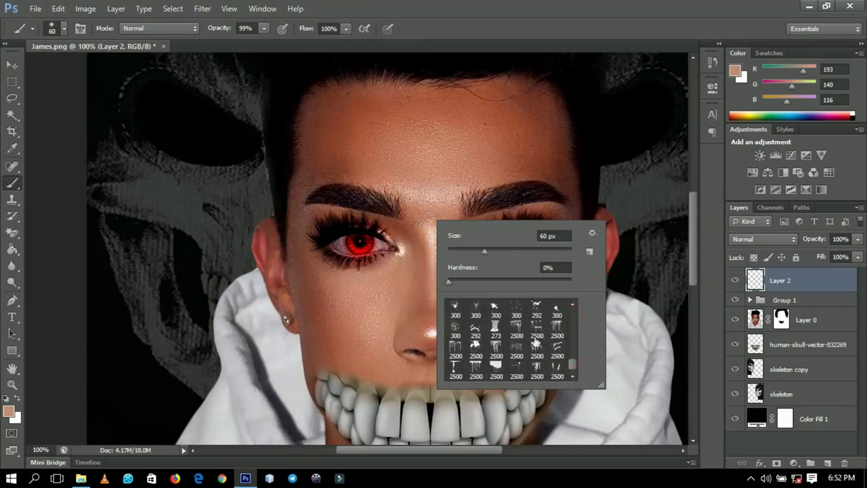
left_click(536, 330)
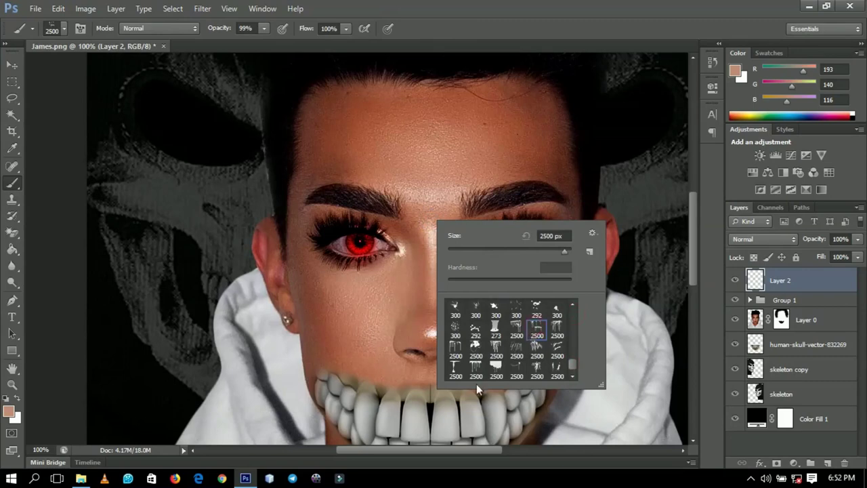
left_click(456, 349)
left_click_drag(551, 254, 550, 254)
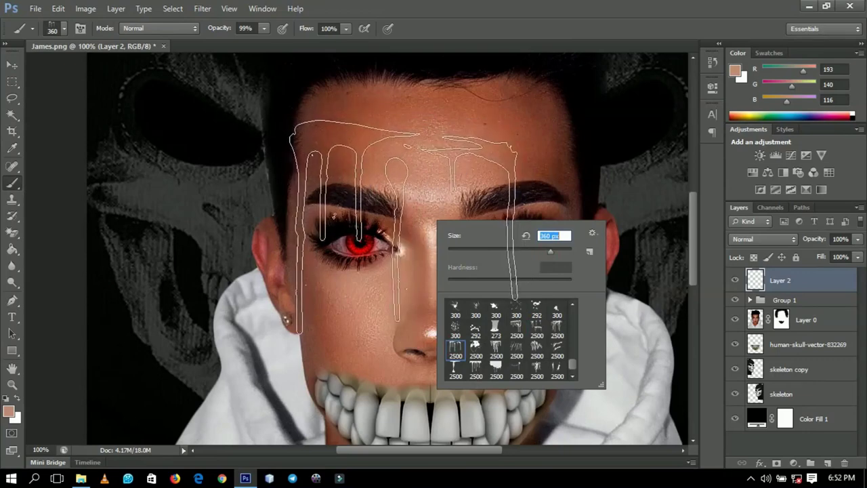
left_click(400, 223)
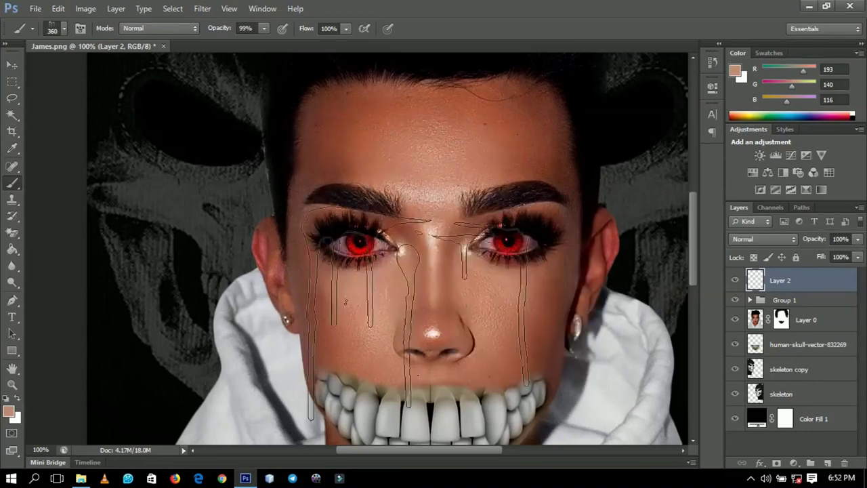
Step: Stamp pure red (ff0000) blood drips over the eyes and add a layer mask
left_click(8, 410)
left_click_drag(743, 274, 751, 232)
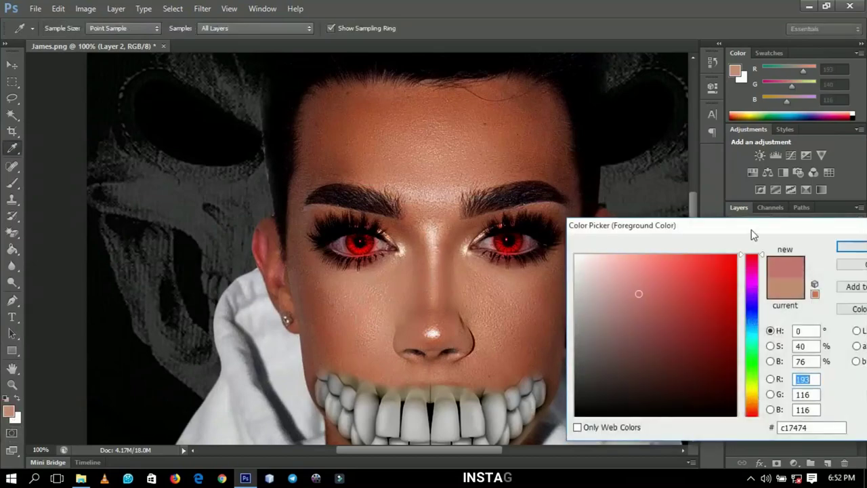
left_click(736, 255)
left_click(850, 248)
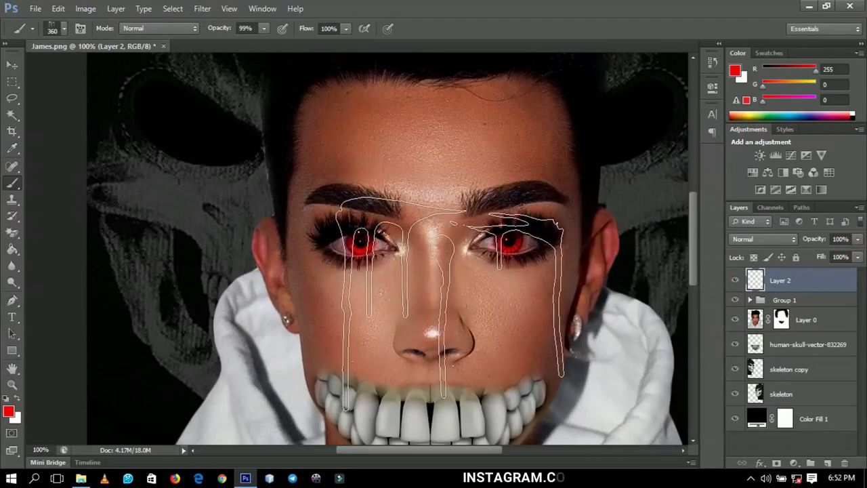
left_click(445, 306)
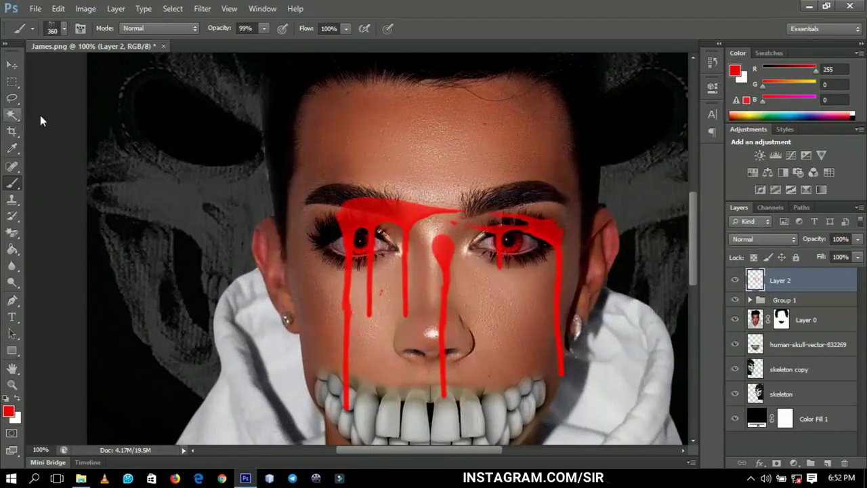
left_click(777, 463)
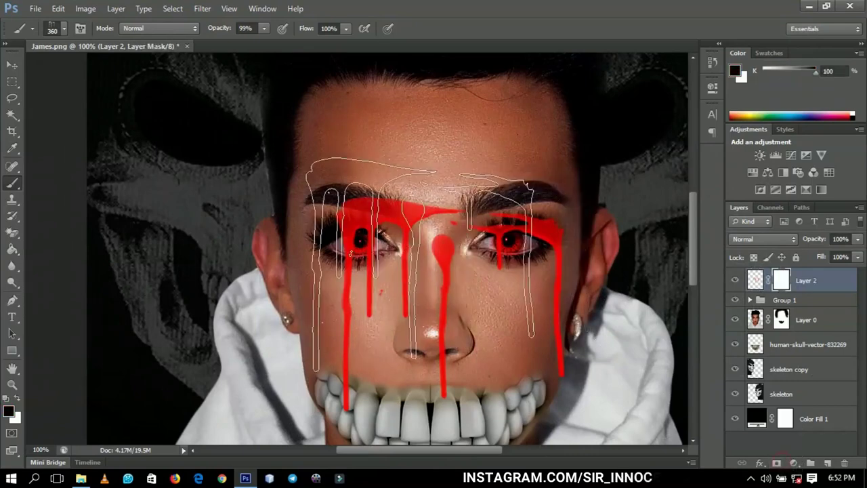
Step: Paint black on Layer 2's mask with an 80 px soft round brush, leaving one nose drip
right_click(428, 266)
left_click_drag(560, 409, 556, 363)
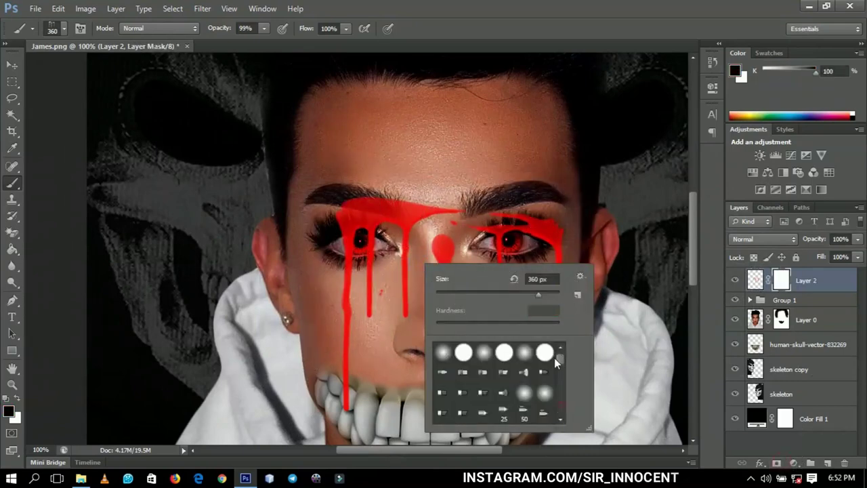
left_click(460, 352)
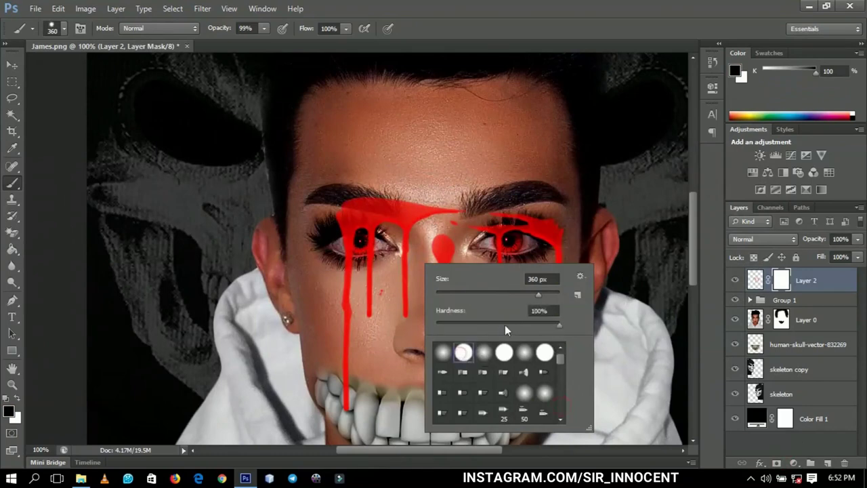
left_click_drag(505, 325, 436, 324)
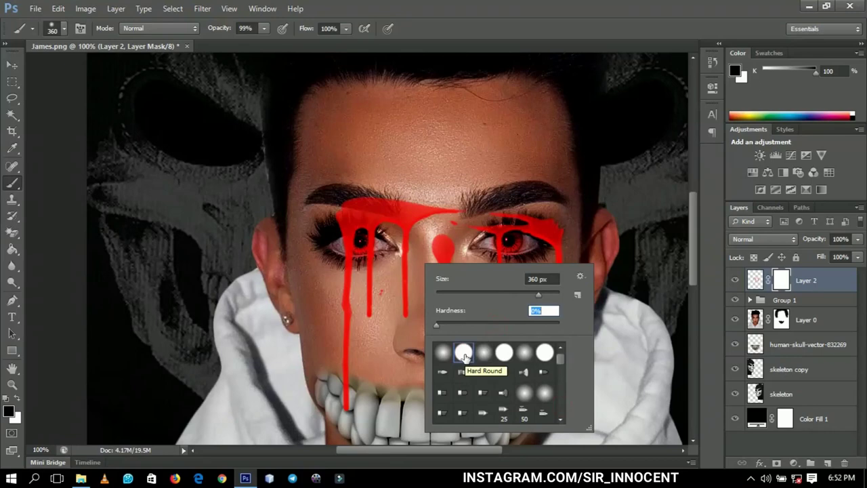
left_click(420, 273)
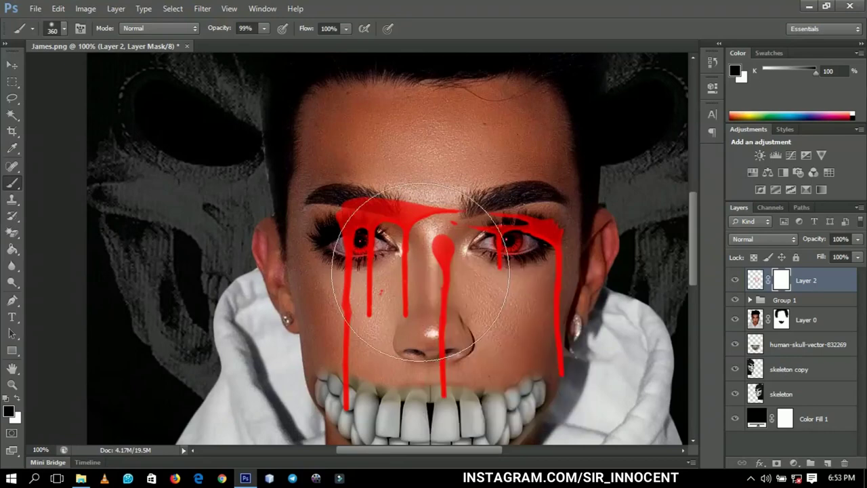
key("bracketleft")
key("bracketleft")
key("bracketleft")
key("bracketleft")
key("bracketleft")
key("bracketleft")
key("bracketleft")
key("bracketleft")
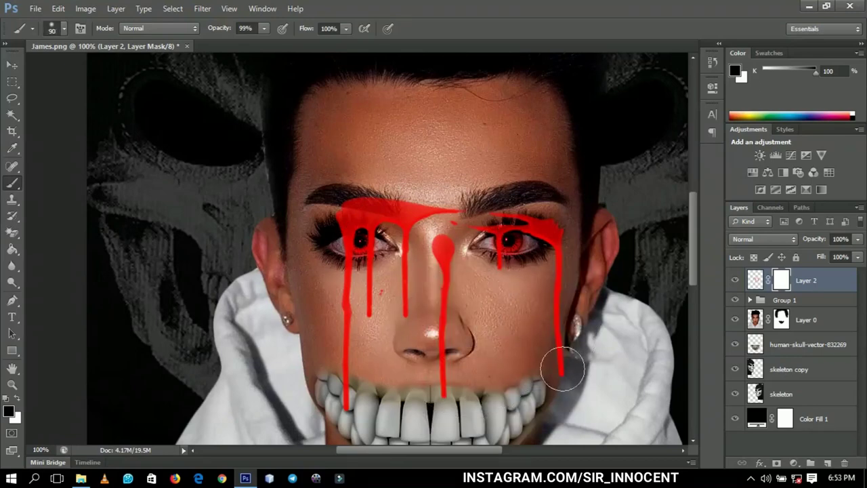
mouse_move(563, 333)
left_mouse_down()
mouse_move(556, 195)
mouse_move(525, 244)
mouse_move(496, 245)
mouse_move(495, 217)
mouse_move(494, 248)
mouse_move(506, 257)
mouse_move(502, 228)
mouse_move(464, 209)
mouse_move(395, 201)
mouse_move(405, 200)
mouse_move(396, 253)
mouse_move(414, 210)
mouse_move(433, 199)
mouse_move(458, 215)
mouse_move(399, 201)
mouse_move(358, 234)
mouse_move(356, 195)
mouse_move(336, 258)
mouse_move(341, 225)
mouse_move(350, 401)
mouse_move(363, 246)
mouse_move(377, 311)
mouse_move(391, 298)
mouse_move(390, 261)
mouse_move(396, 310)
mouse_move(404, 261)
left_mouse_up()
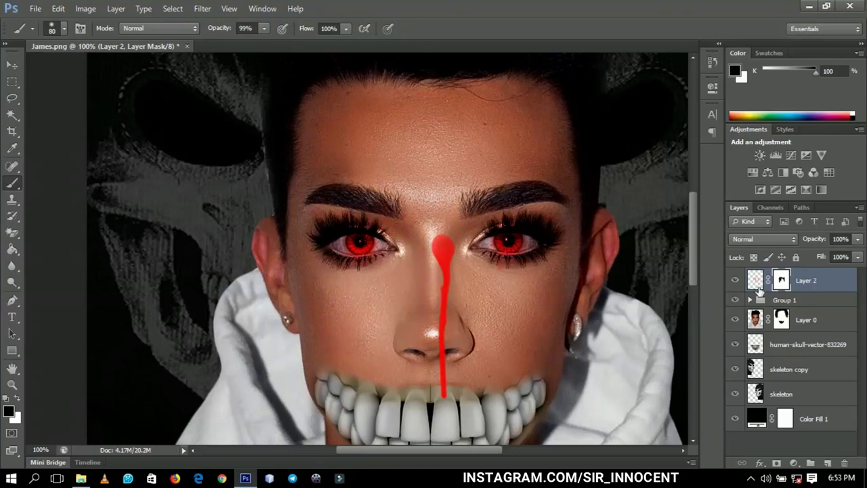
left_click(756, 280)
mouse_move(562, 281)
left_mouse_down()
mouse_move(552, 271)
mouse_move(570, 220)
mouse_move(584, 206)
left_mouse_up()
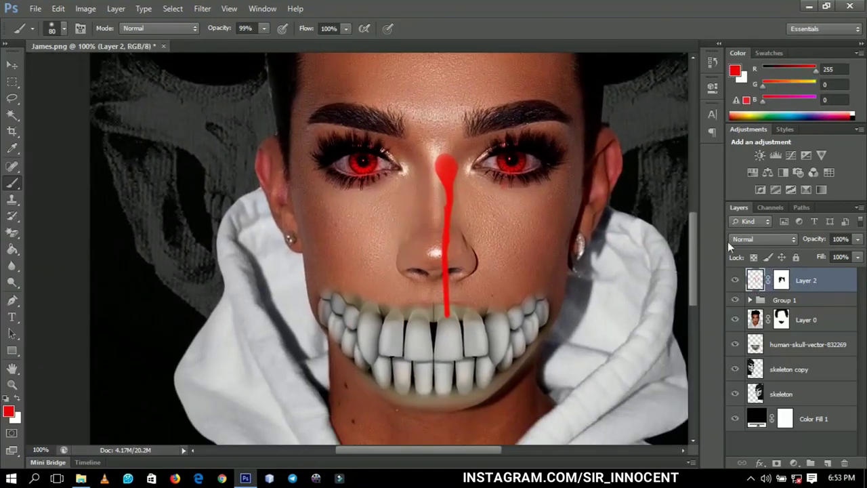
Step: Set the blood layer to Multiply and scale it to about 49% beneath the right eye
left_click(745, 239)
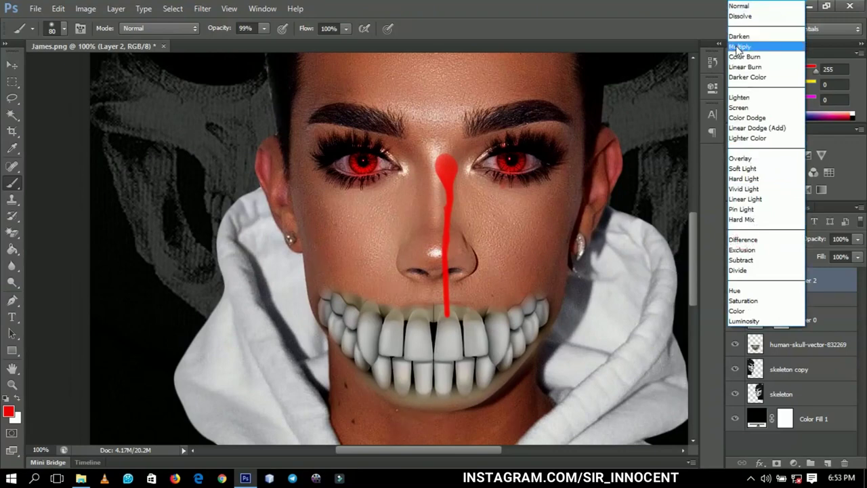
left_click(740, 46)
left_click(12, 64)
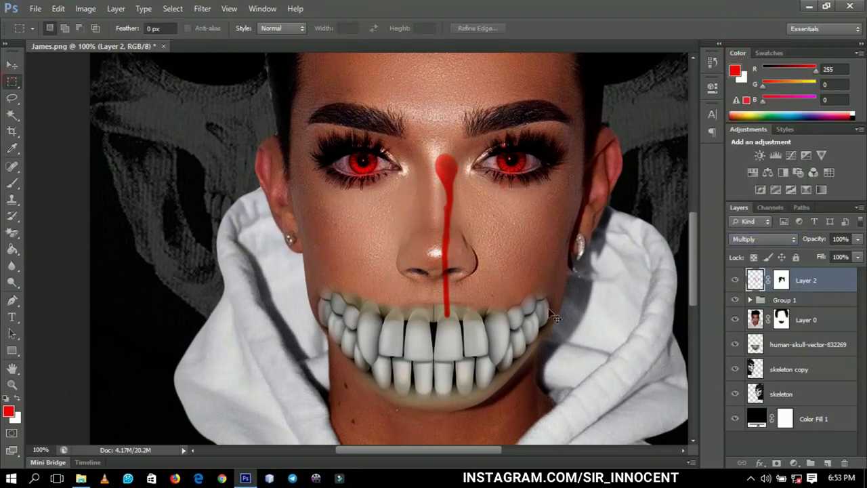
key("ctrl+t")
left_click_drag(567, 119, 519, 161)
left_click_drag(458, 199, 491, 179)
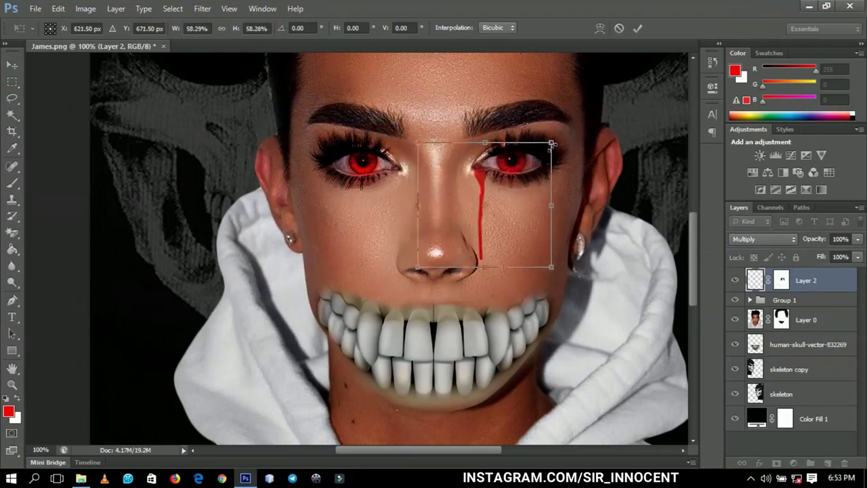
left_click_drag(551, 143, 540, 153)
key("Return")
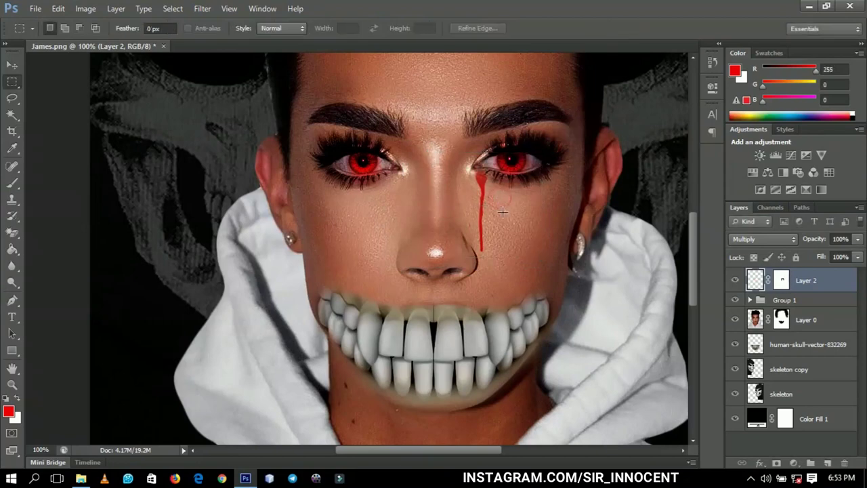
key("v")
left_click_drag(502, 212, 497, 204)
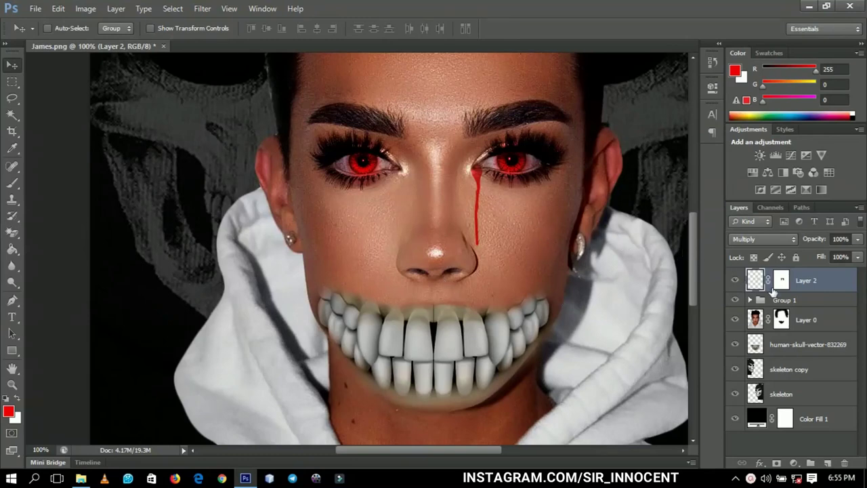
Step: Duplicate the drip, move the copy under the other eye, and fit the image on screen
key("ctrl+j")
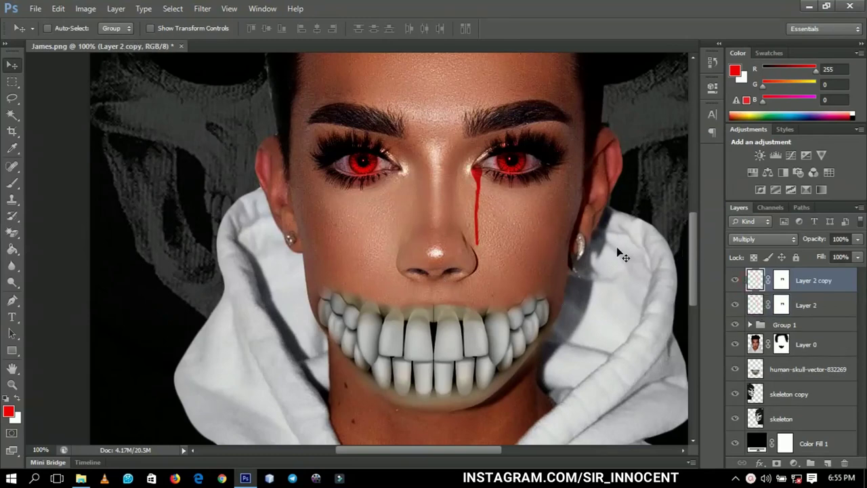
left_click_drag(480, 186, 398, 187)
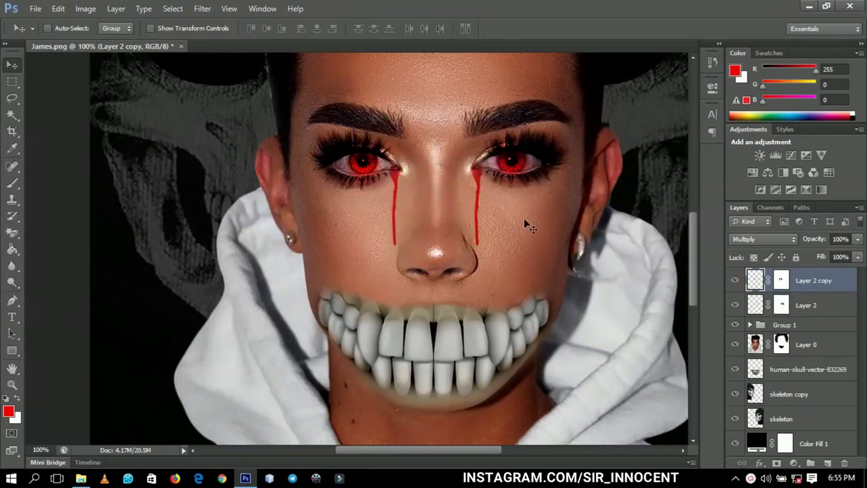
left_click_drag(451, 249, 459, 289)
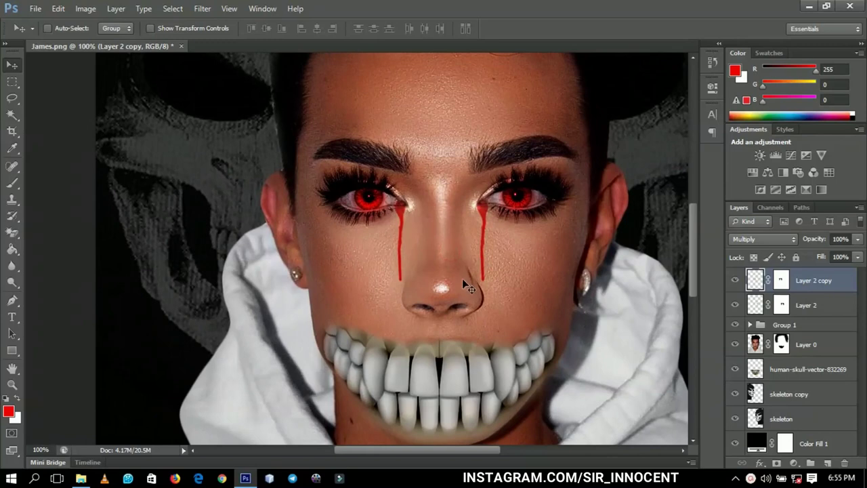
right_click(477, 262)
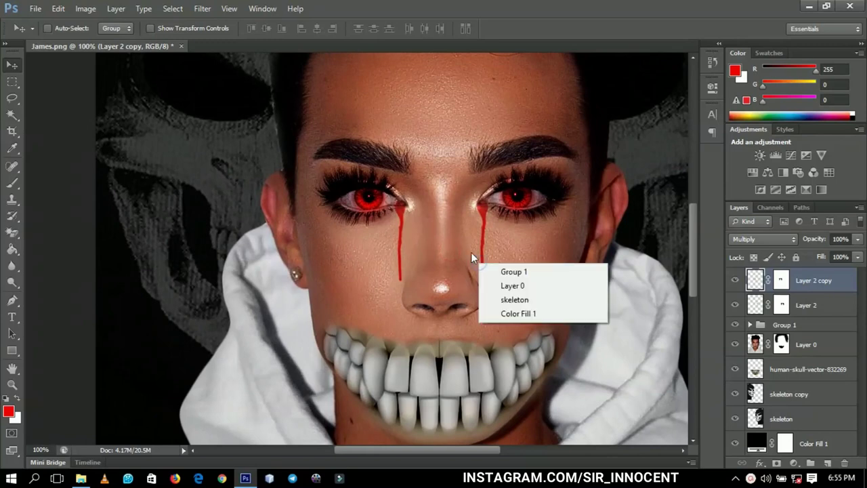
right_click(472, 255)
key("Escape")
key("z")
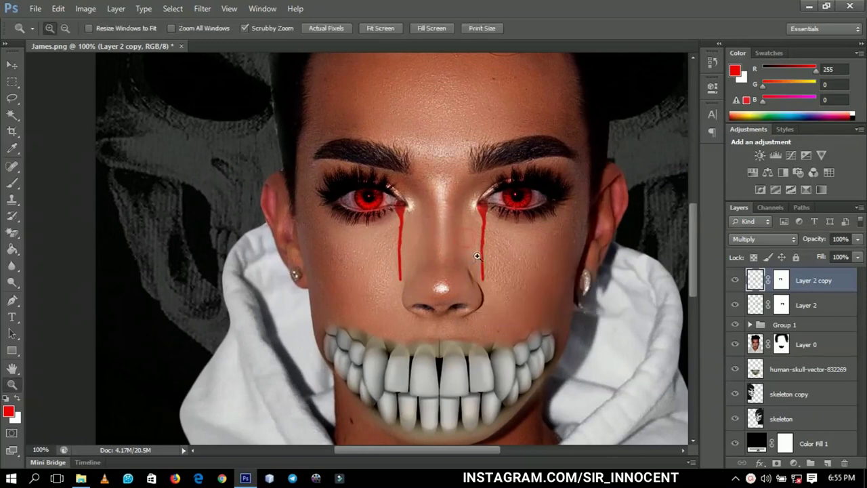
right_click(478, 256)
left_click(498, 265)
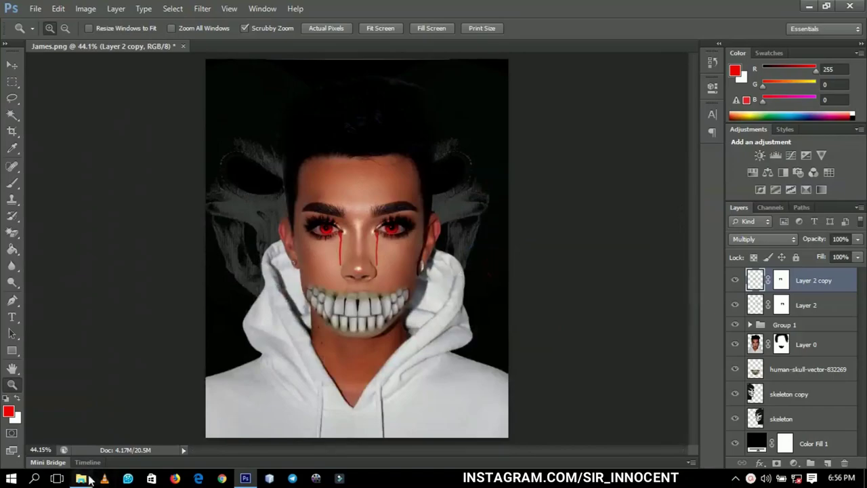
Step: Drag the cracked-earth texture from the Halloween folder into the portrait above Layer 0
left_click(88, 479)
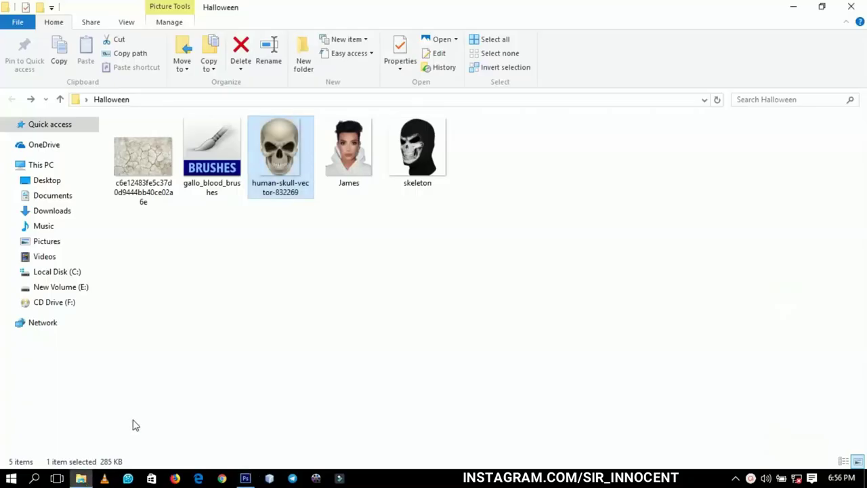
left_click(146, 166)
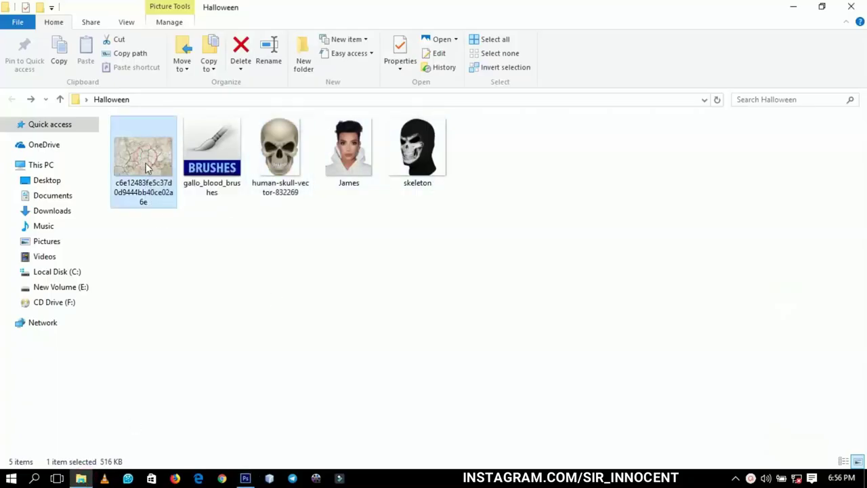
left_click(245, 477)
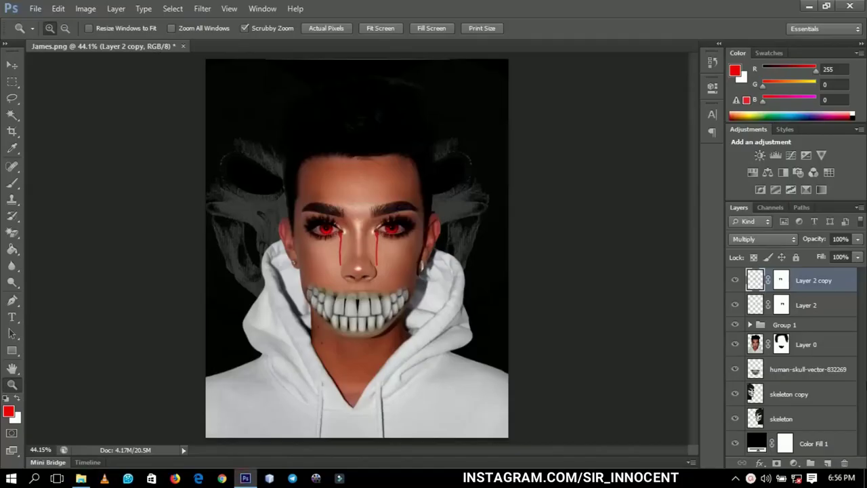
left_click(817, 346)
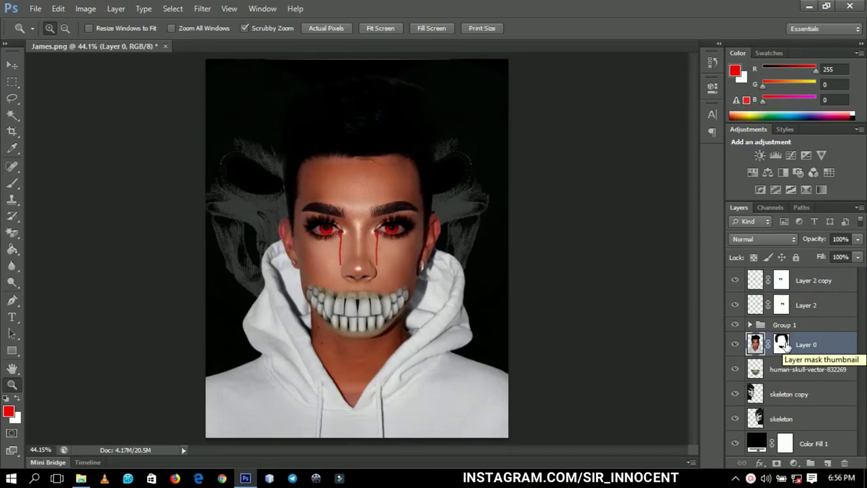
left_click(80, 478)
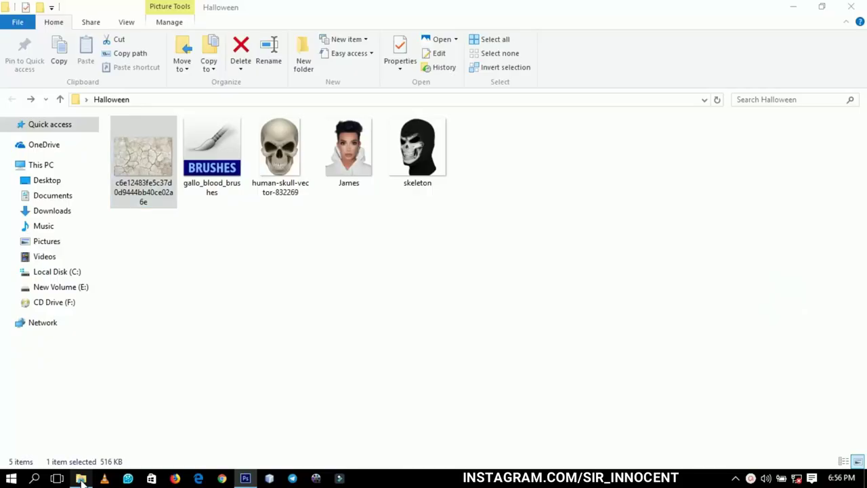
left_click_drag(132, 158, 416, 279)
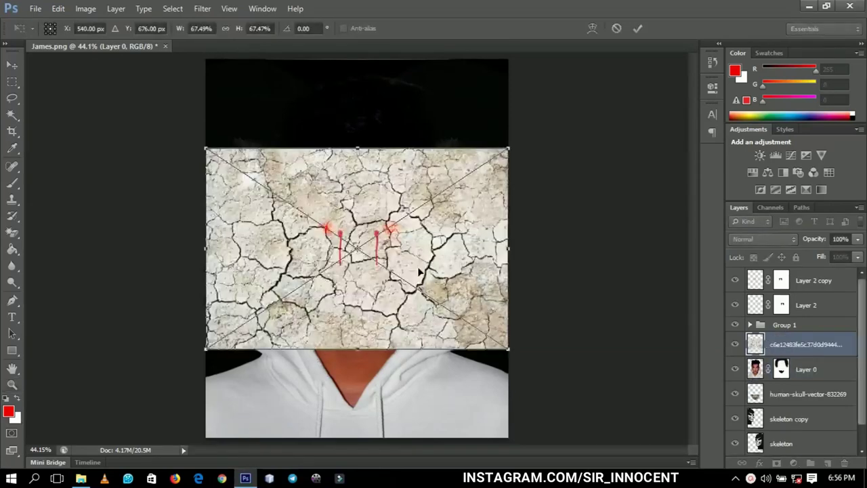
Step: Commit and rasterize the texture, clip it to the portrait, and set Multiply at 56% opacity
key("Return")
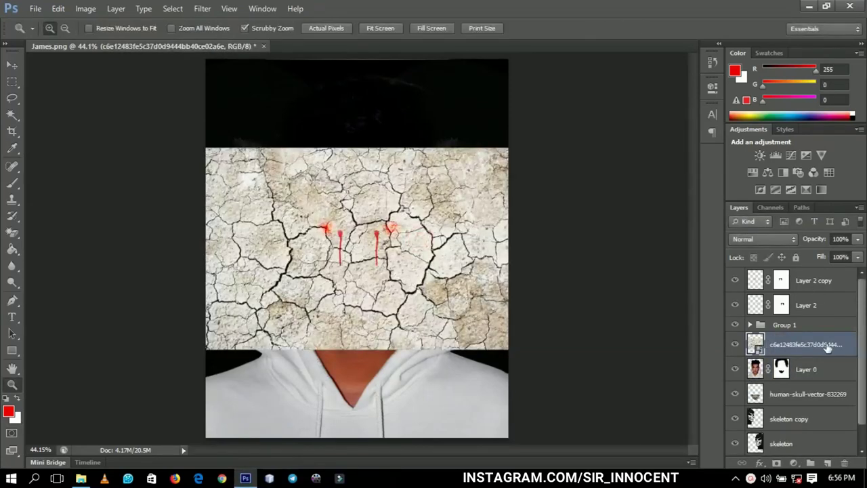
right_click(803, 346)
left_click(685, 161)
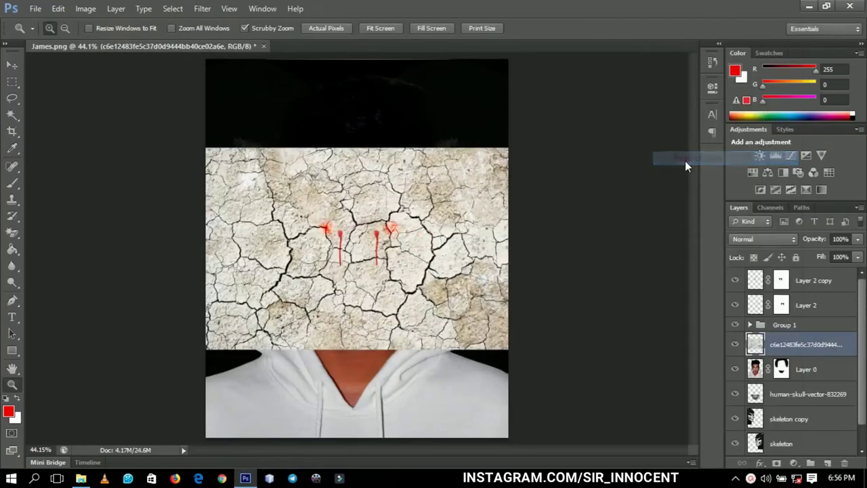
right_click(802, 347)
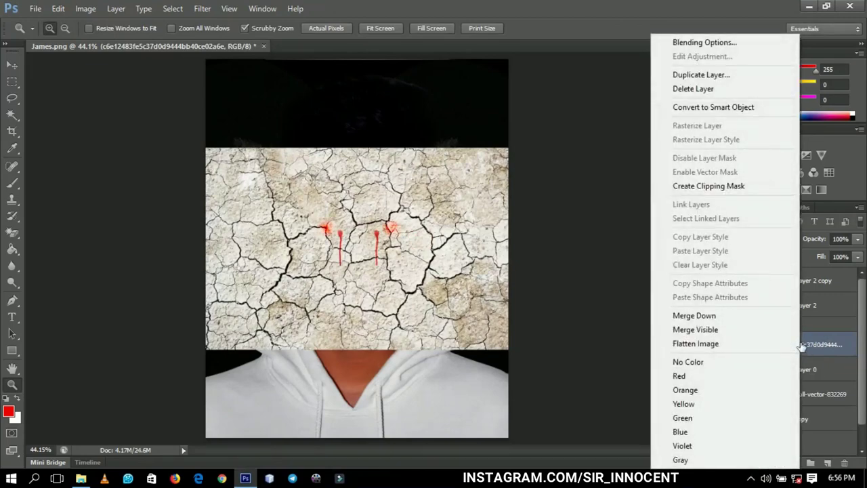
left_click(740, 187)
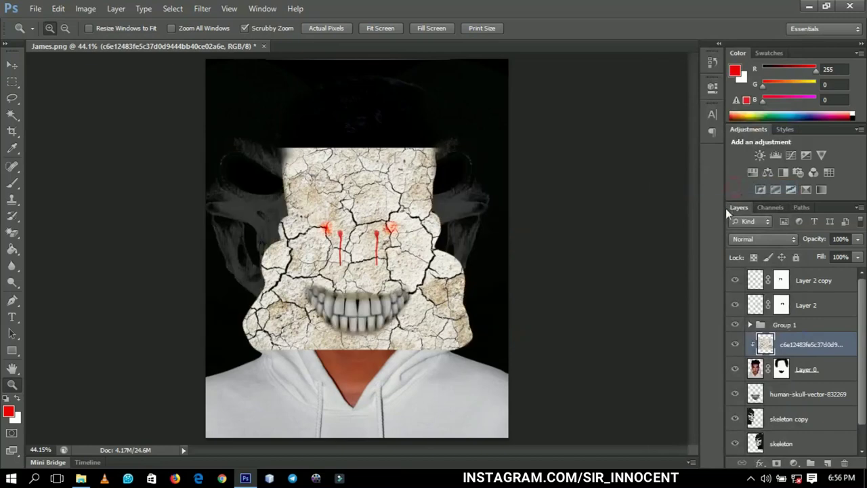
left_click(778, 240)
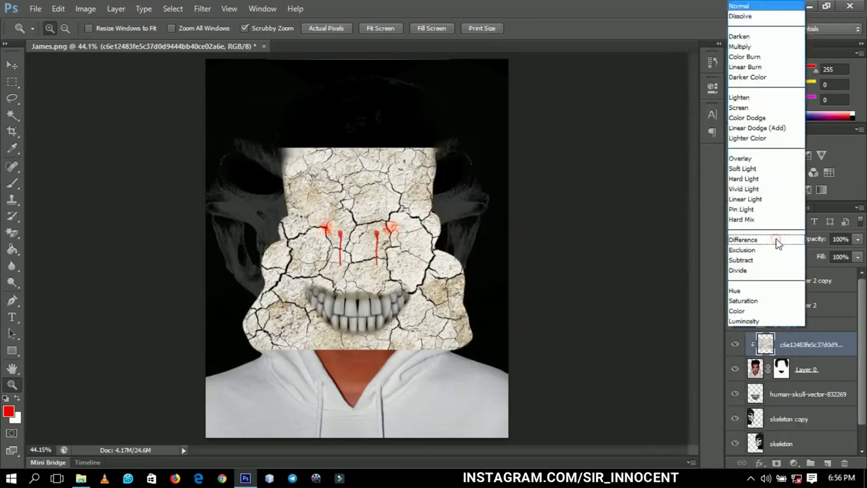
left_click(739, 47)
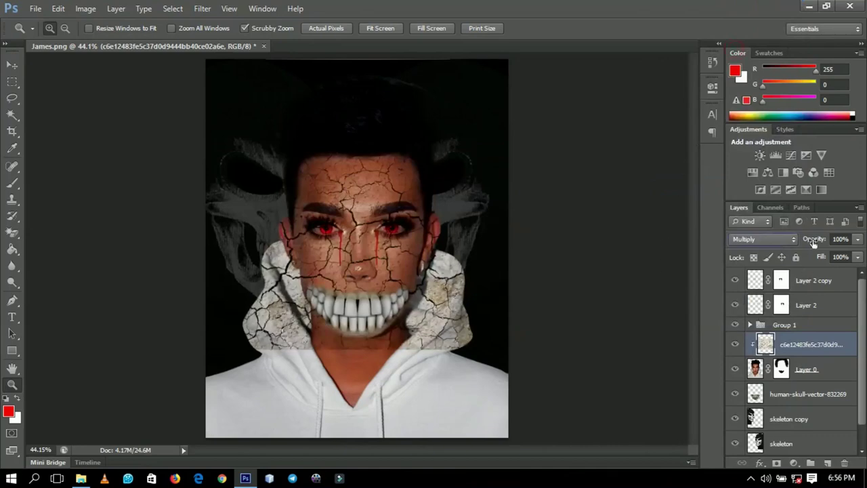
left_click_drag(813, 243, 789, 242)
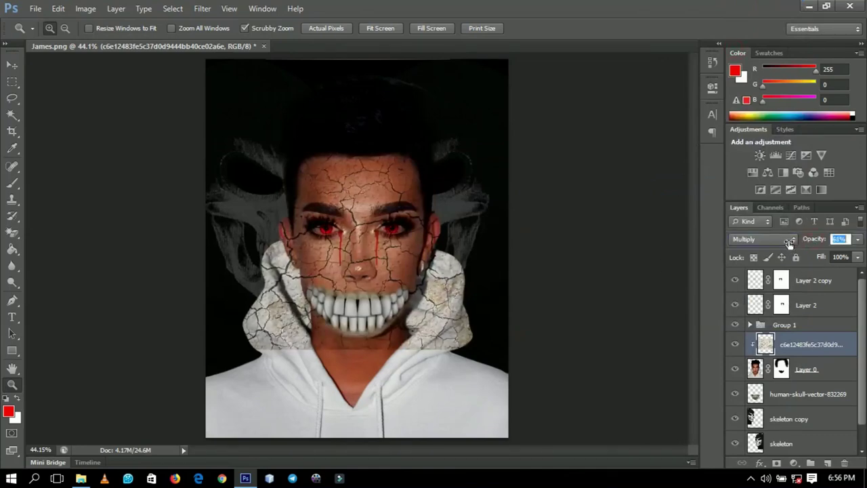
Step: Add a mask to the crack layer and paint black with a 147 px brush along the hoodie's right edge
left_click(777, 462)
key("b")
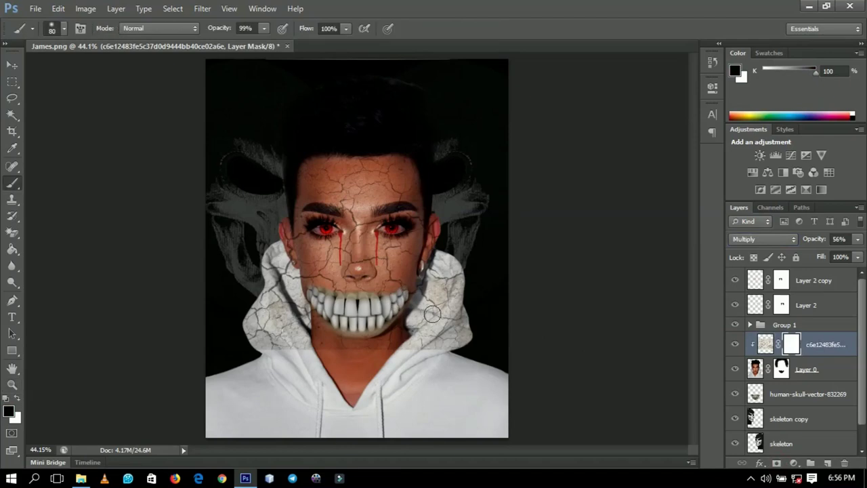
right_click(452, 334)
left_click_drag(535, 335, 544, 330)
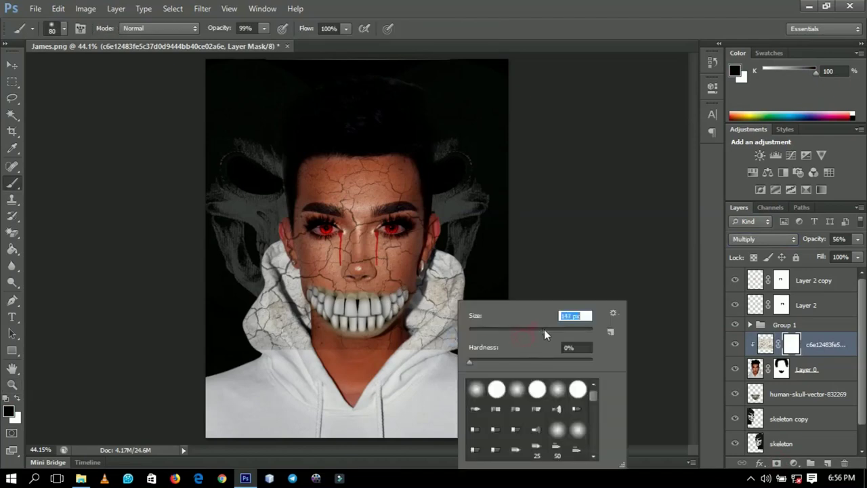
left_click(439, 353)
mouse_move(454, 346)
left_mouse_down()
mouse_move(473, 261)
mouse_move(467, 285)
mouse_move(455, 276)
mouse_move(446, 289)
mouse_move(425, 342)
mouse_move(420, 327)
mouse_move(388, 359)
mouse_move(337, 359)
mouse_move(316, 355)
mouse_move(338, 356)
mouse_move(298, 332)
left_mouse_up()
Step: Hide the cracks on the hood's left side, then fit the image back on screen
key("z")
left_click(301, 332)
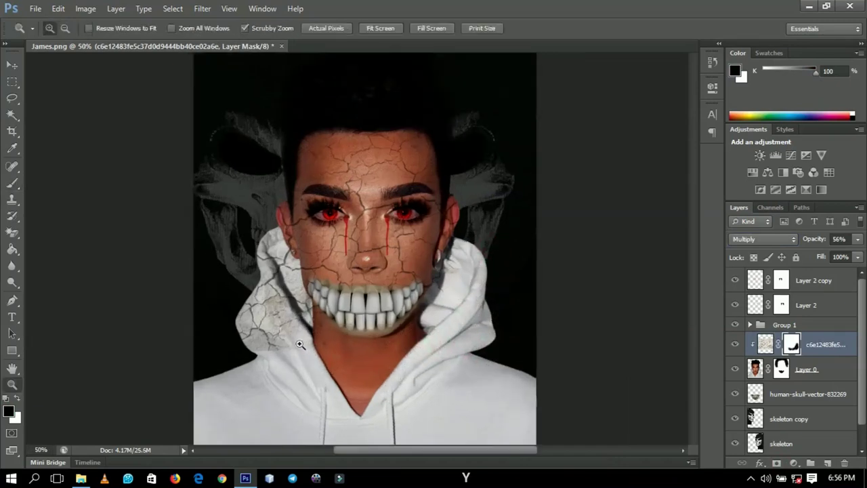
key("b")
left_click_drag(302, 325, 443, 305)
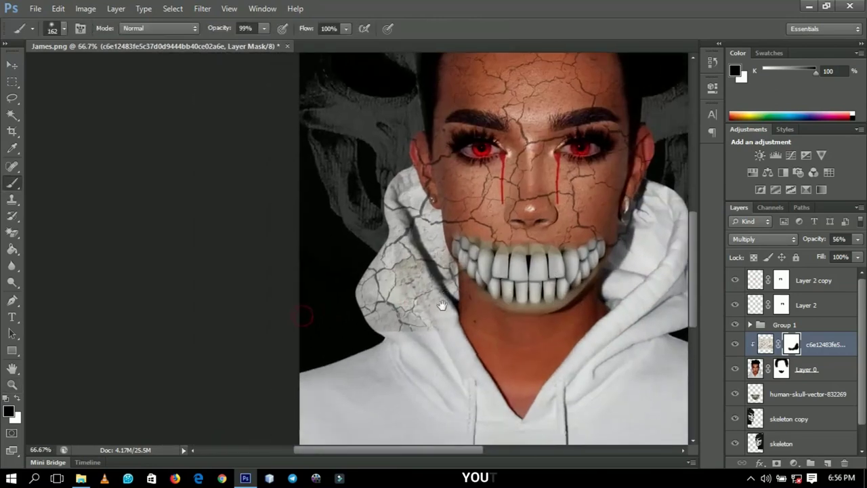
mouse_move(379, 315)
left_mouse_down()
mouse_move(372, 286)
mouse_move(372, 304)
mouse_move(384, 244)
mouse_move(396, 309)
mouse_move(389, 229)
mouse_move(410, 257)
mouse_move(411, 246)
mouse_move(387, 182)
mouse_move(444, 285)
left_mouse_up()
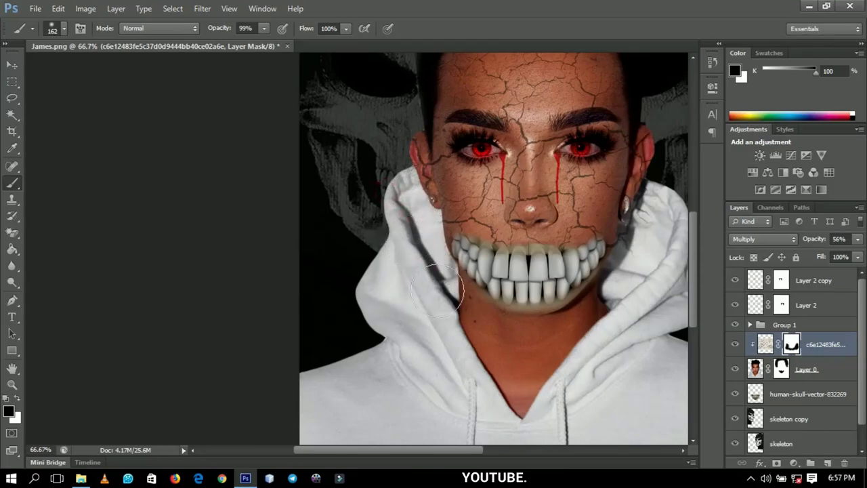
key("z")
key("ctrl+0")
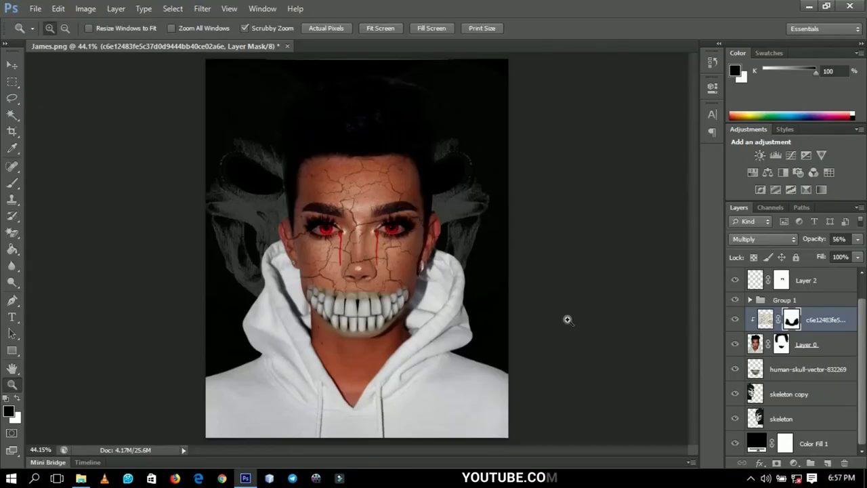
scroll(863, 339, "up", 1)
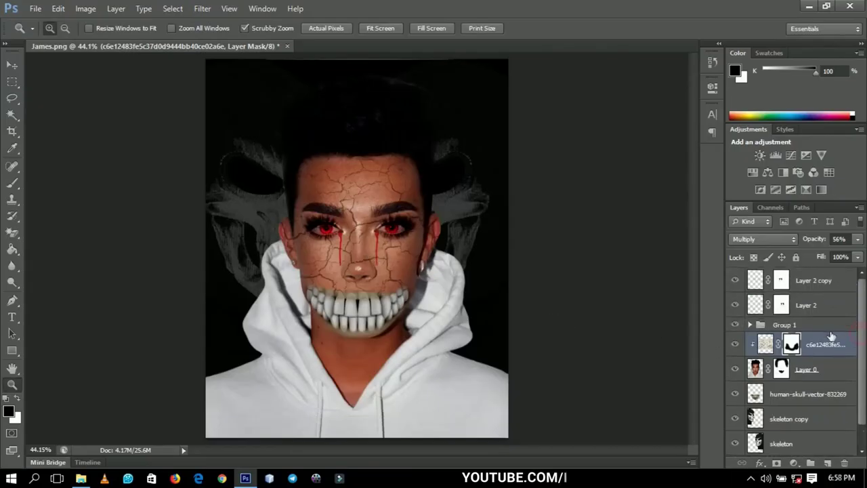
Step: Add an empty Layer 3 above the texture and set the brush colour to black
left_click(827, 464)
key("b")
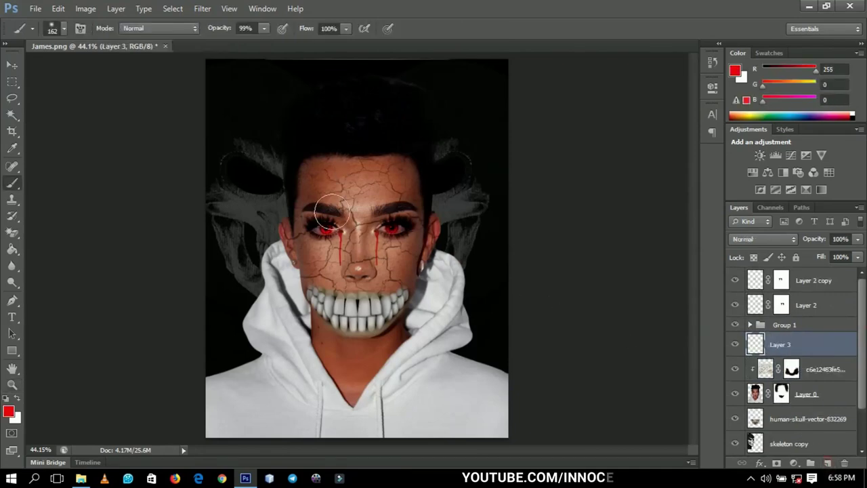
left_click(8, 411)
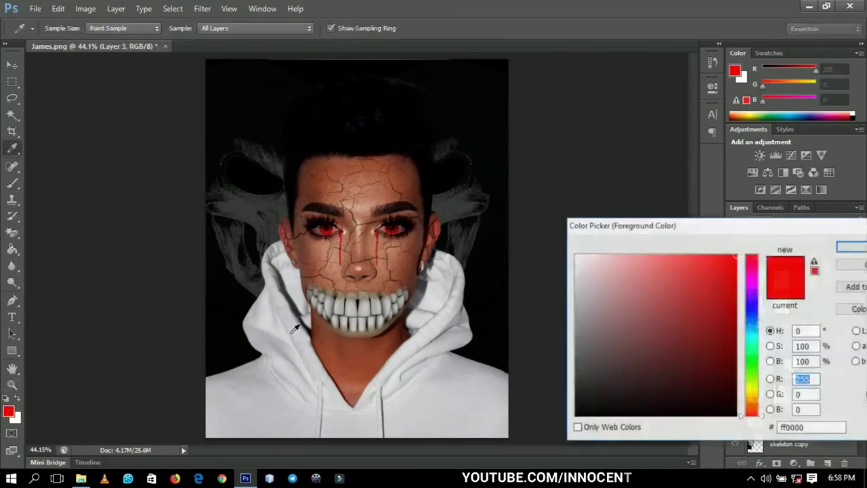
type("0")
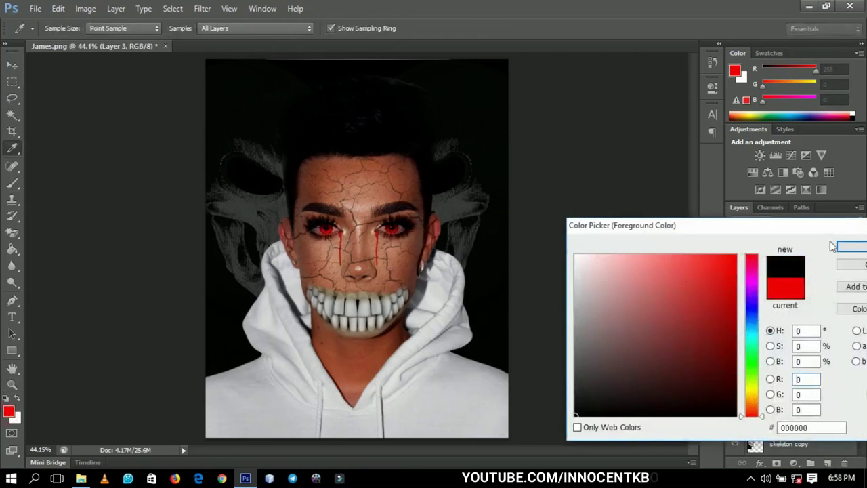
left_click(852, 247)
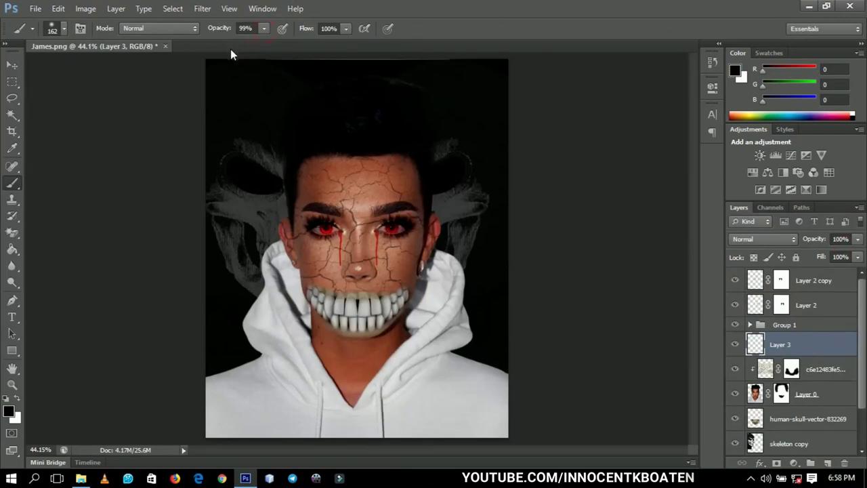
Step: Set the brush opacity and flow to 19%, then zoom in close on the eyes
mouse_move(231, 49)
left_mouse_down()
mouse_move(254, 81)
mouse_move(270, 54)
mouse_move(216, 40)
left_mouse_up()
left_click(265, 27)
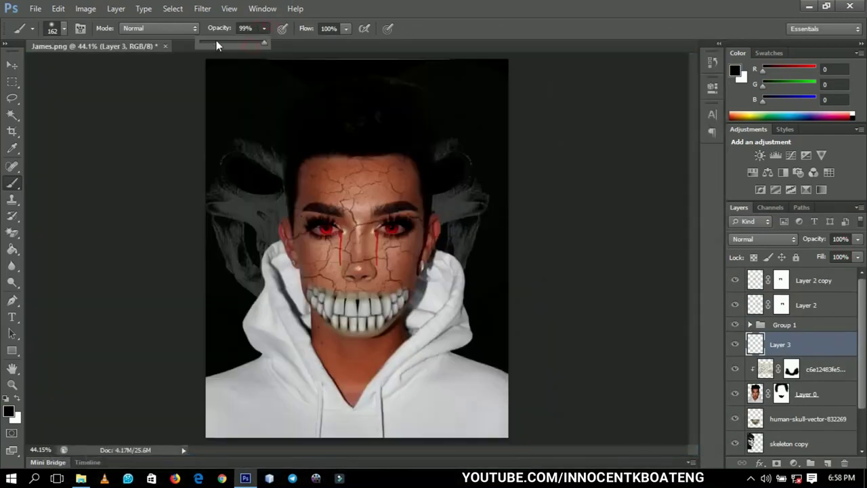
left_click(347, 28)
left_click_drag(298, 47, 293, 47)
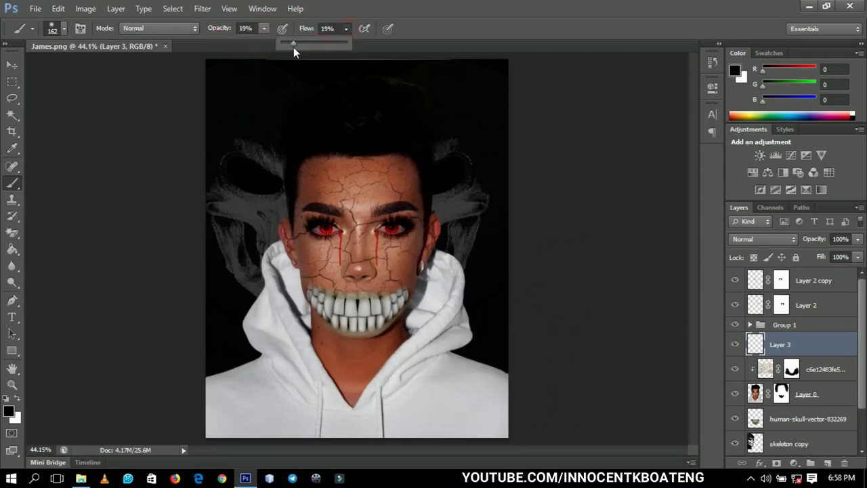
key("z")
left_click(357, 236)
left_click(335, 212)
Step: Shrink the brush to 30 px and darken the inner corner of the right eye
left_click(332, 199)
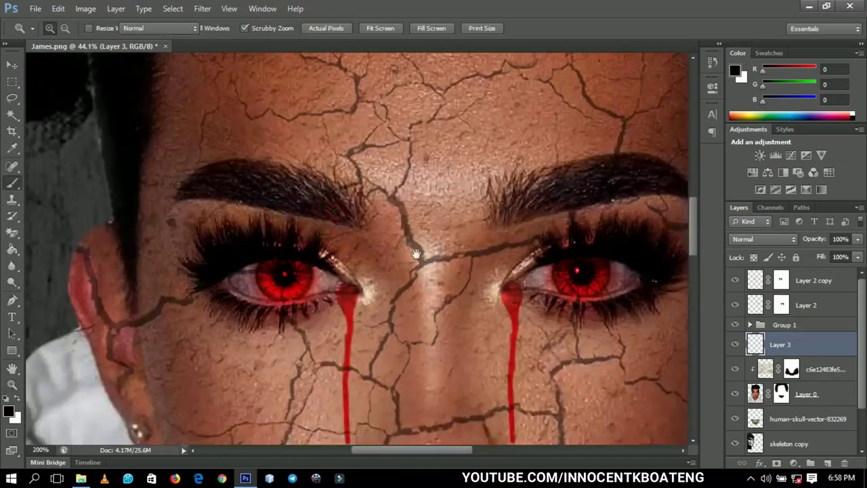
key("b")
key("bracketleft")
key("bracketleft")
key("bracketleft")
key("bracketleft")
key("bracketleft")
key("bracketleft")
key("bracketleft")
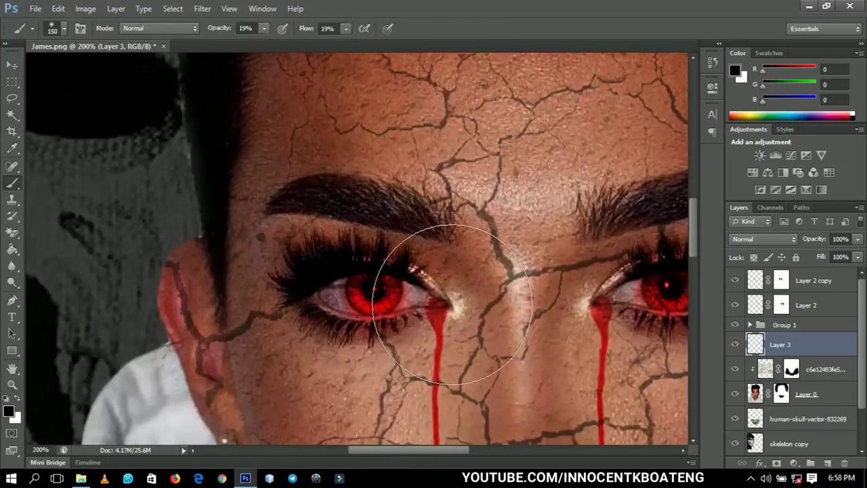
key("bracketleft")
key("bracketleft")
key("bracketleft")
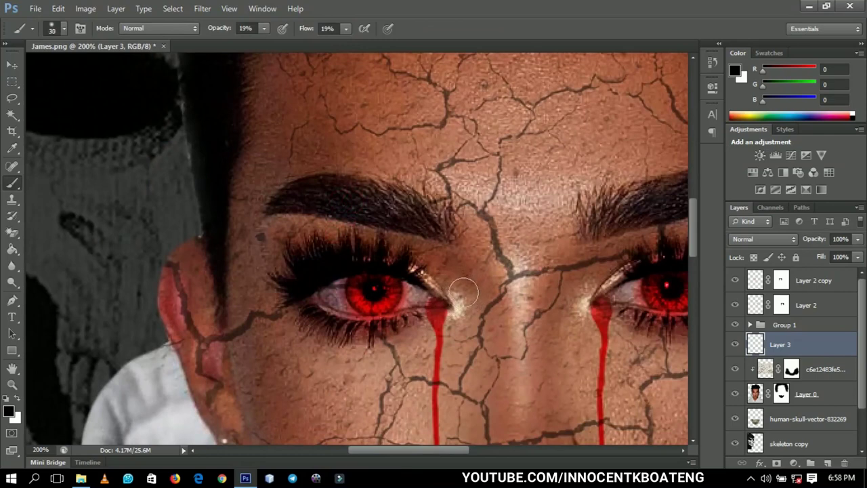
mouse_move(430, 278)
left_mouse_down()
mouse_move(457, 270)
mouse_move(454, 278)
mouse_move(436, 276)
mouse_move(445, 296)
left_mouse_up()
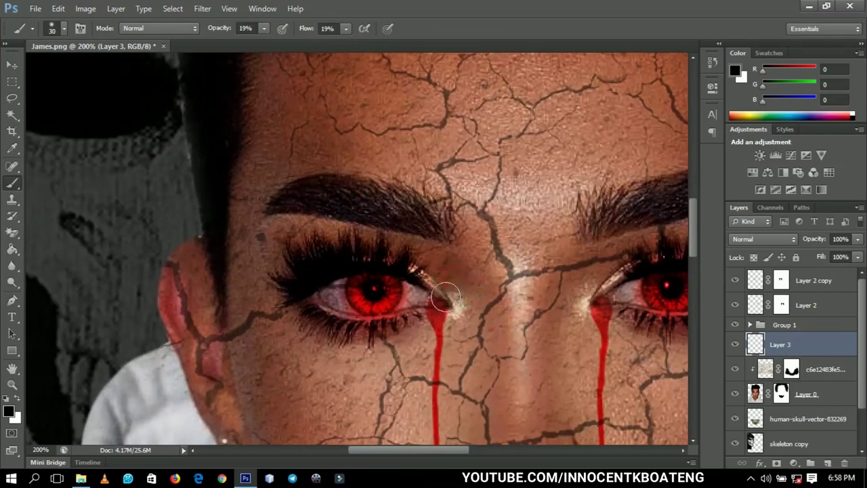
Step: Raise the brush to 41% opacity and 52% flow, then shade around the right eye
left_click(264, 28)
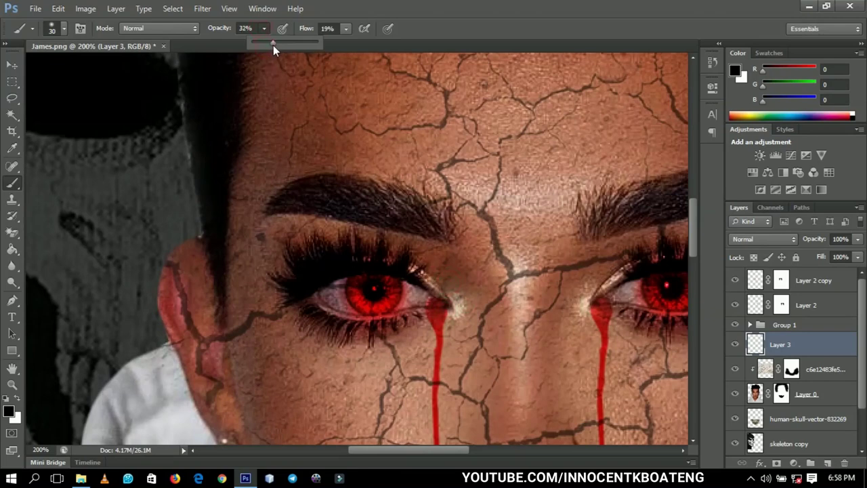
left_click_drag(276, 46, 279, 47)
left_click(347, 29)
left_click_drag(349, 44, 368, 49)
mouse_move(452, 279)
left_mouse_down()
mouse_move(400, 246)
mouse_move(317, 245)
mouse_move(293, 271)
mouse_move(295, 305)
mouse_move(345, 328)
mouse_move(393, 320)
mouse_move(436, 295)
mouse_move(424, 313)
mouse_move(331, 325)
mouse_move(303, 291)
mouse_move(308, 266)
mouse_move(355, 250)
mouse_move(387, 253)
mouse_move(449, 286)
mouse_move(453, 298)
mouse_move(428, 302)
left_mouse_up()
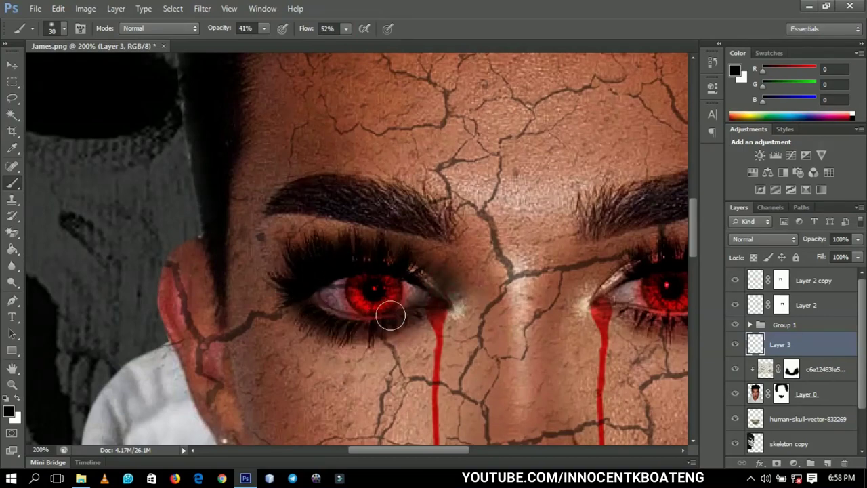
scroll(387, 305, "right", 5)
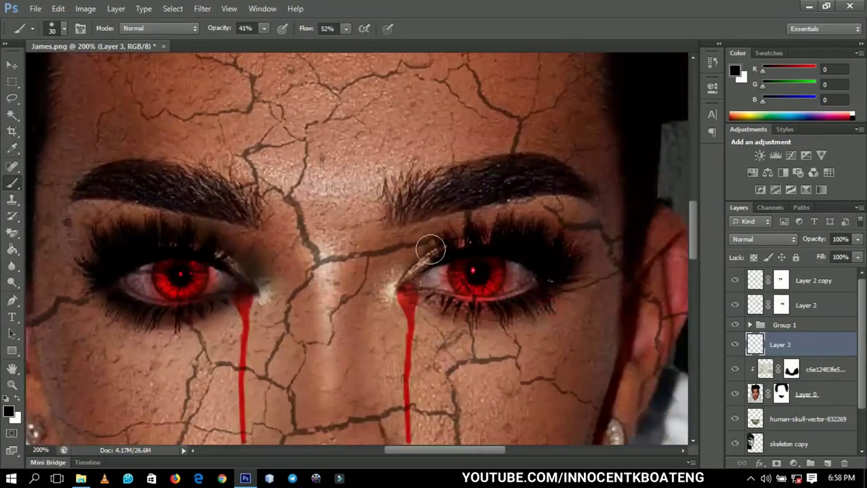
mouse_move(457, 310)
left_mouse_down()
mouse_move(418, 296)
mouse_move(405, 277)
mouse_move(447, 237)
mouse_move(380, 292)
mouse_move(414, 257)
mouse_move(478, 225)
mouse_move(510, 238)
mouse_move(480, 238)
mouse_move(417, 269)
left_mouse_up()
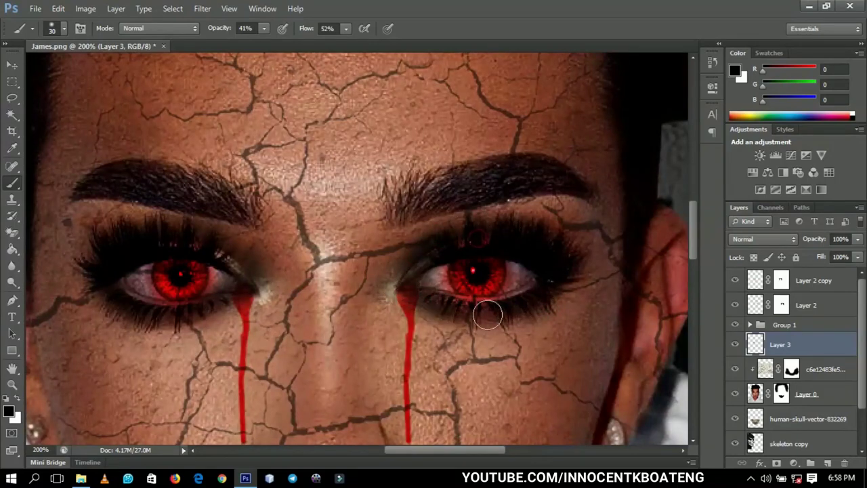
Step: Recentre the face and fit the whole image on screen
left_click_drag(414, 299, 478, 270)
key("z")
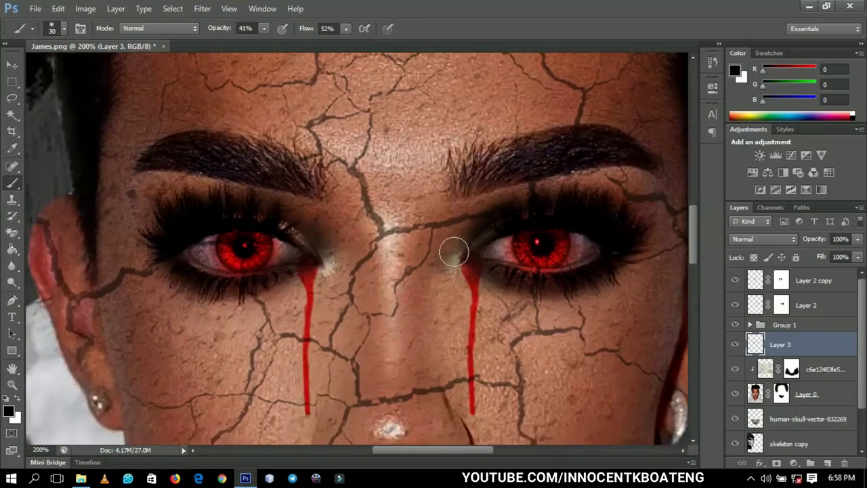
right_click(478, 248)
left_click(515, 253)
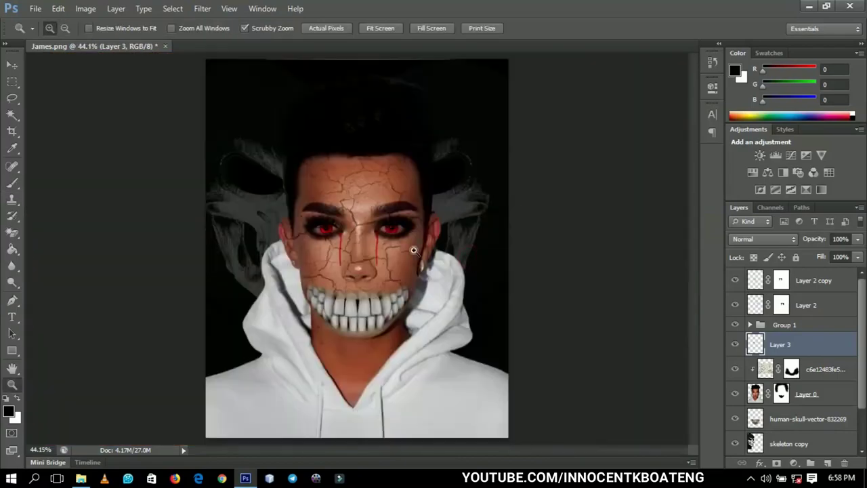
Step: Lower Layer 3's opacity to 61% and toggle Layer 0 to compare
left_click_drag(816, 239, 797, 240)
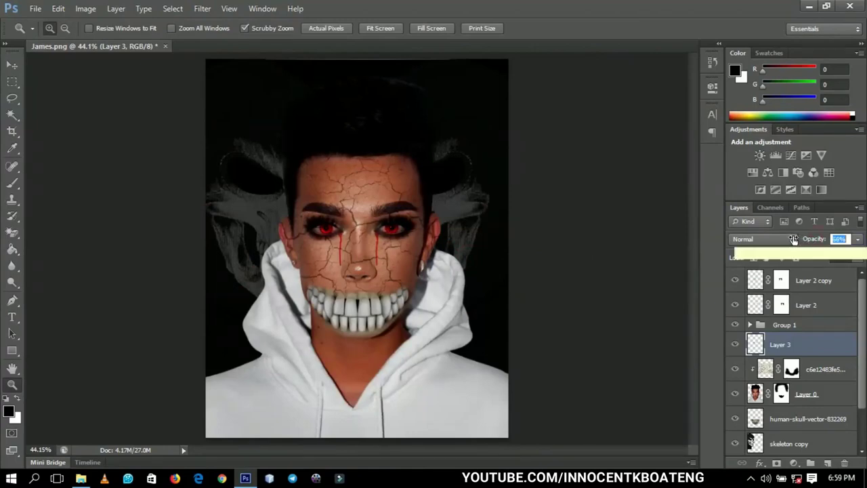
left_click_drag(794, 239, 793, 240)
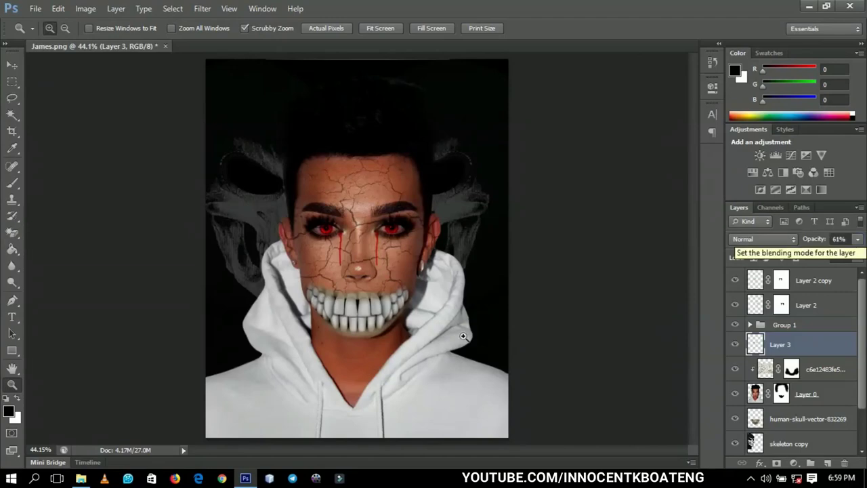
left_click(735, 394)
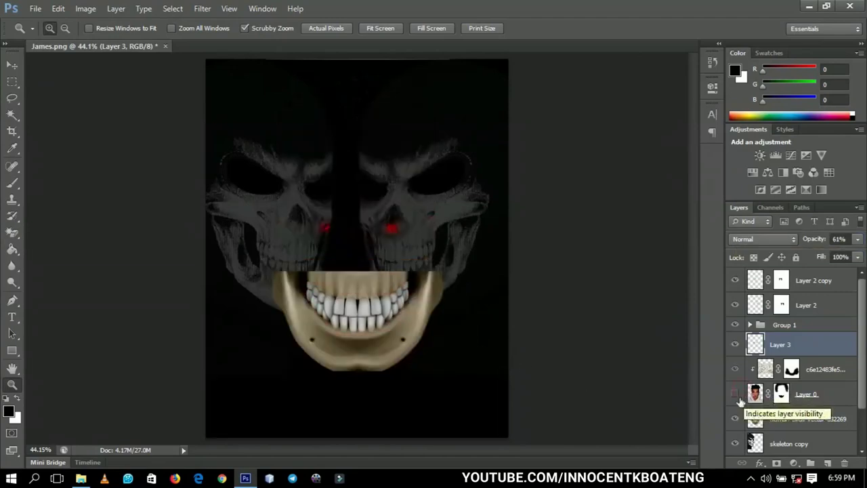
left_click(735, 394)
Step: Darken Layer 0 with Levels, setting the black input to 10
left_click(755, 393)
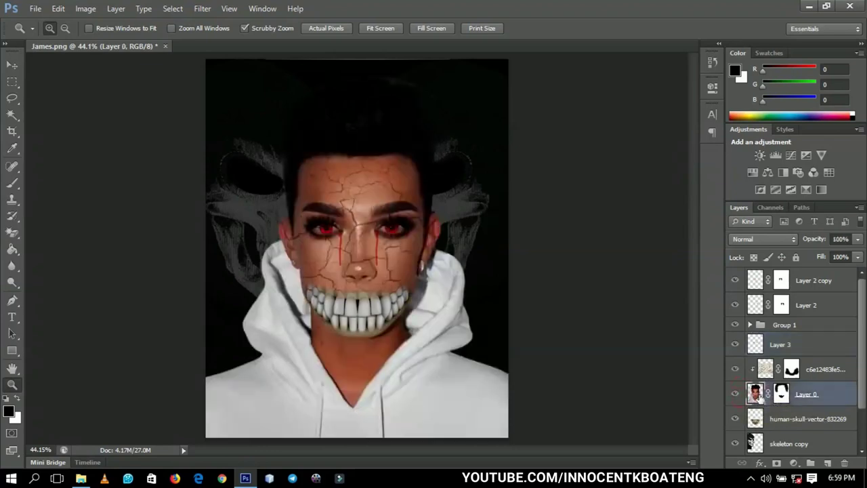
key("ctrl+l")
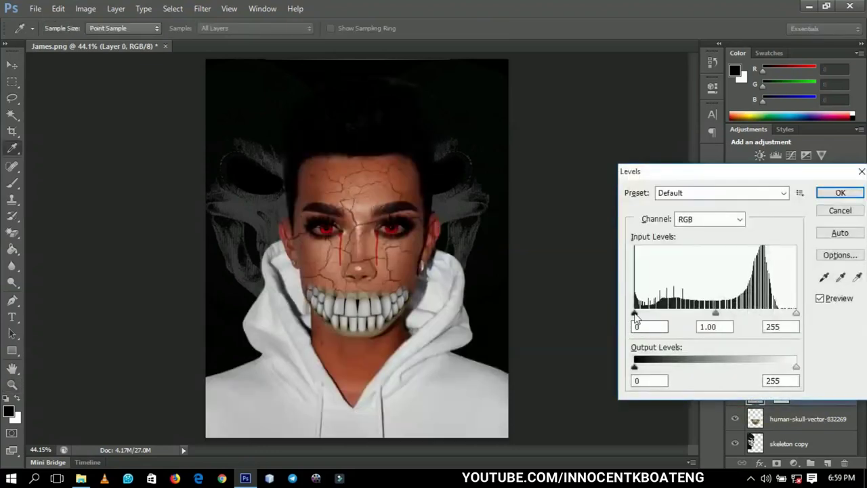
left_click_drag(635, 314, 645, 318)
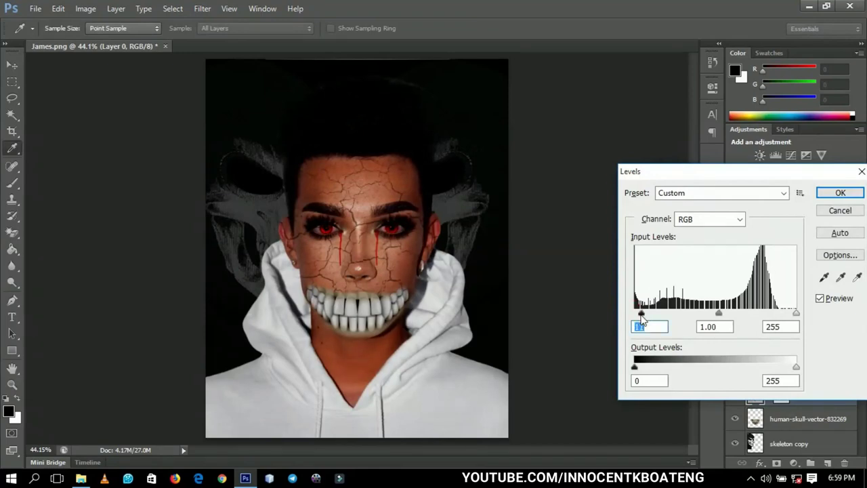
type("10")
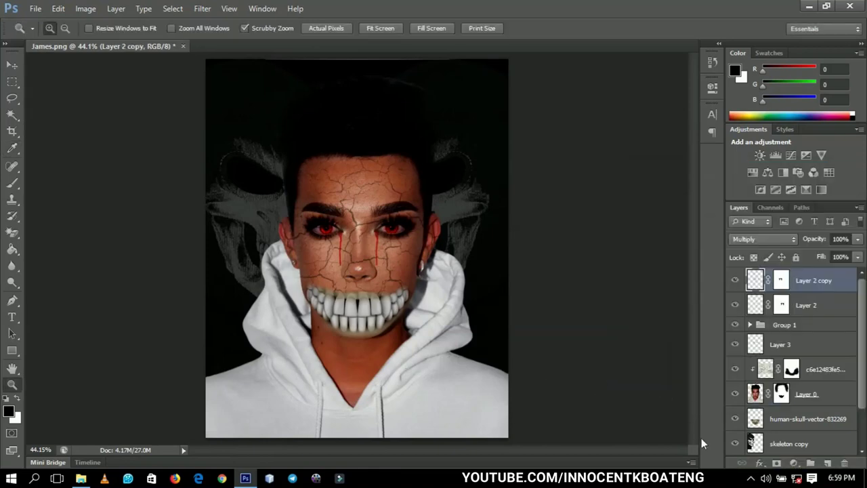
Step: Add a Levels adjustment layer with the black slider nudged right to deepen shadows
left_click(794, 463)
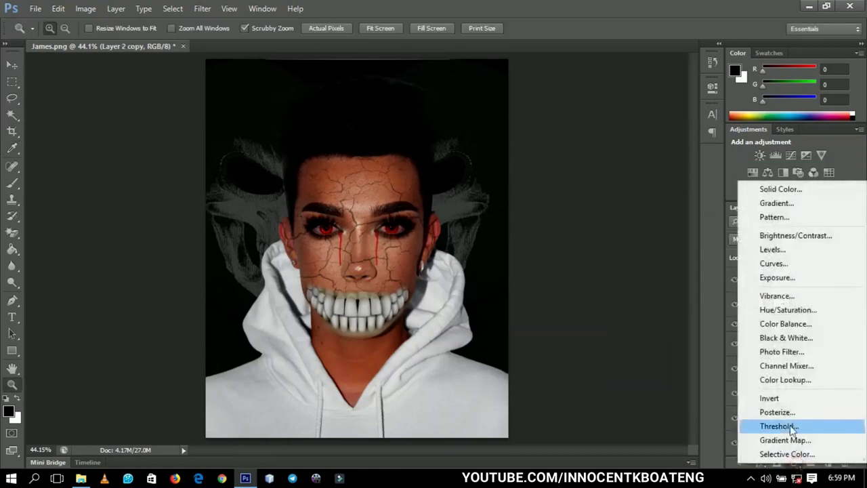
left_click(772, 249)
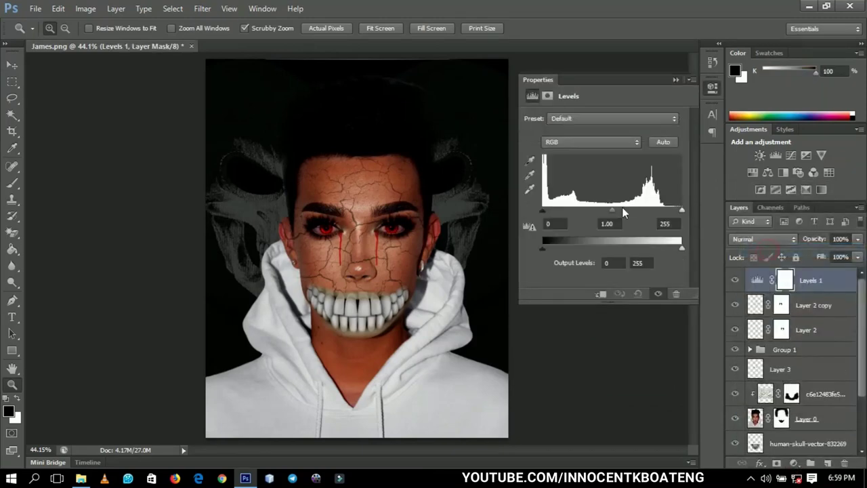
left_click_drag(546, 215, 547, 218)
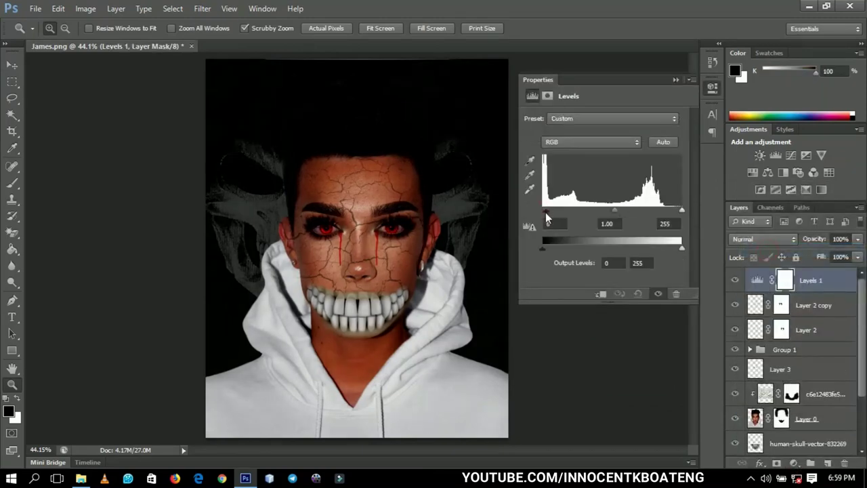
left_click(676, 79)
Step: Add a Curves layer lowering the RGB, Blue and Green curves for a warmer tone
left_click(794, 463)
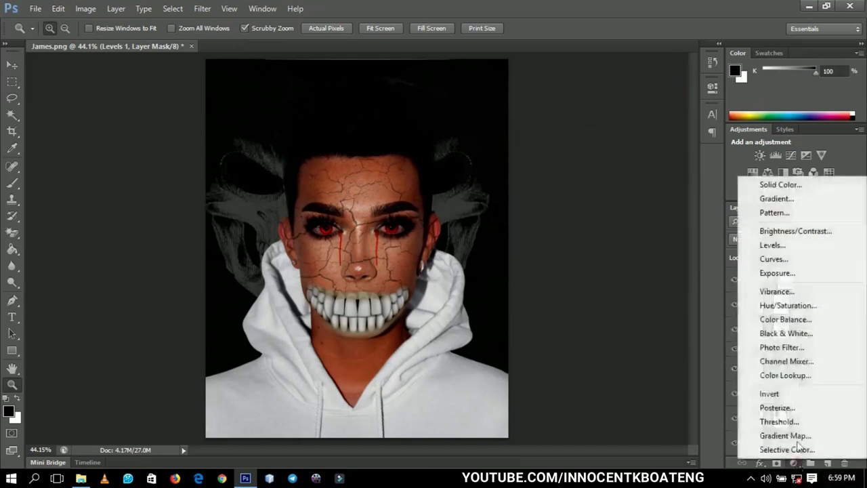
left_click(769, 259)
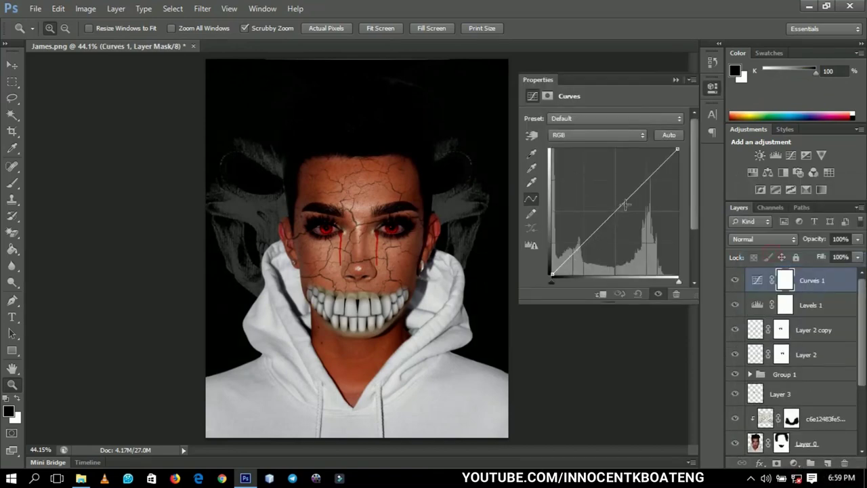
left_click_drag(625, 204, 616, 214)
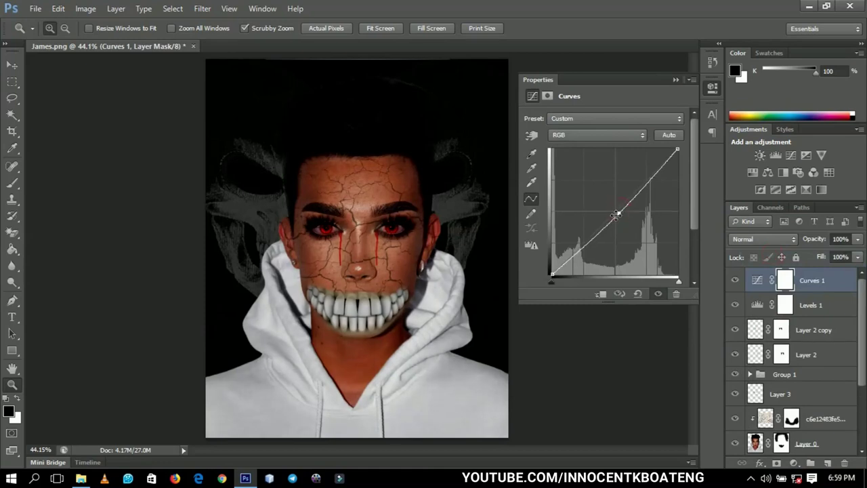
left_click(605, 137)
left_click(596, 177)
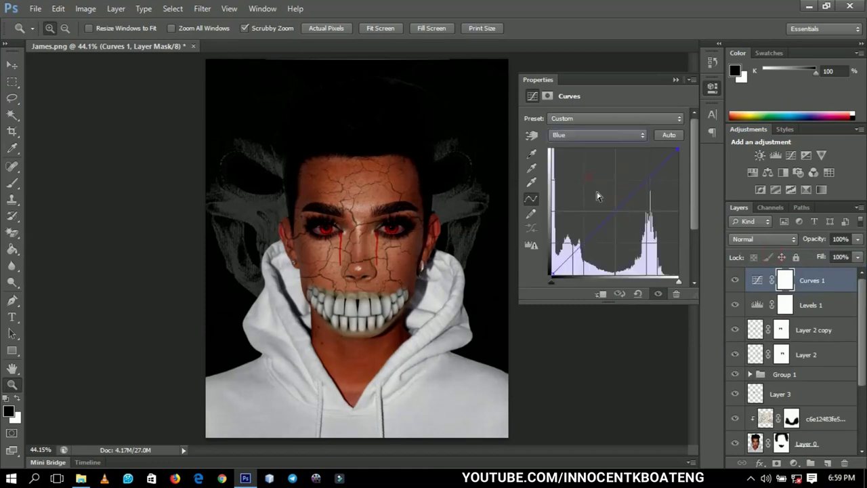
left_click_drag(612, 208, 614, 221)
left_click(613, 135)
left_click(603, 168)
left_click_drag(620, 197, 622, 208)
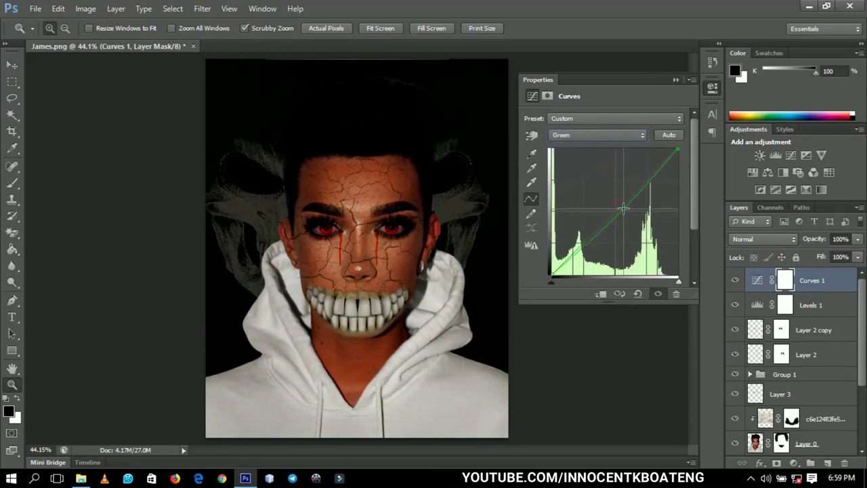
left_click(489, 308)
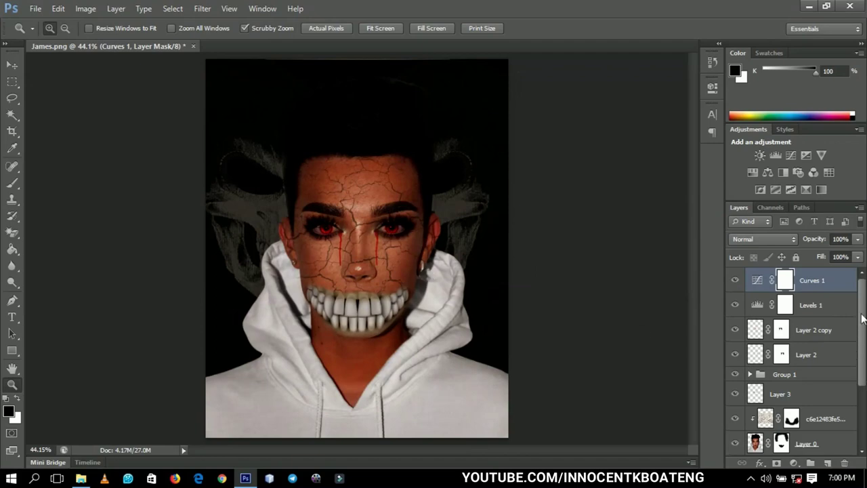
Step: Raise the Curves 1 RGB curve slightly to brighten, then select the cracked-earth texture layer
left_click_drag(862, 319, 864, 368)
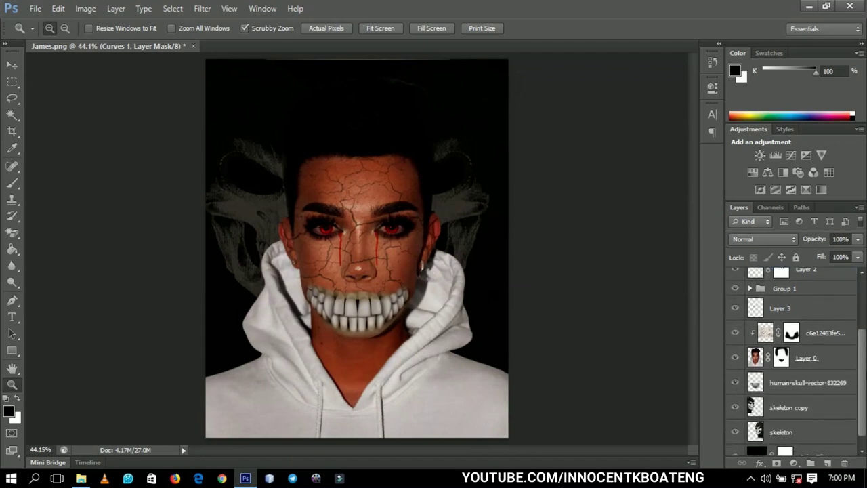
scroll(800, 338, "up", 5)
double_click(757, 280)
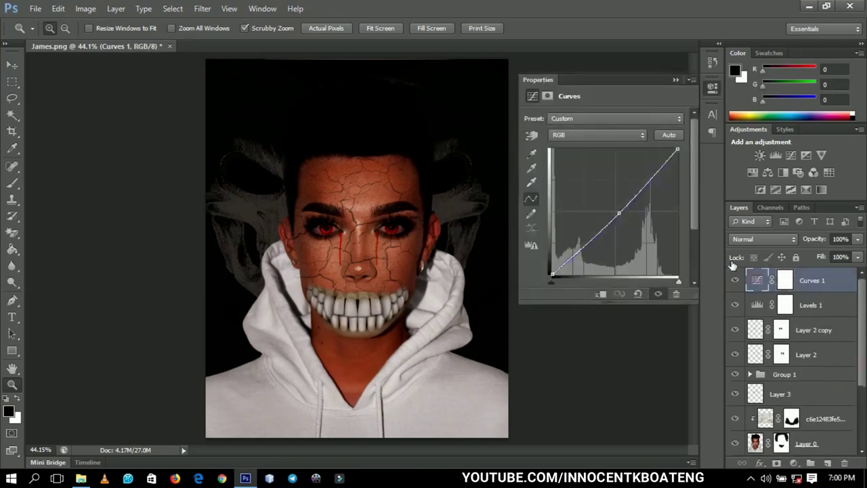
left_click_drag(622, 212, 615, 209)
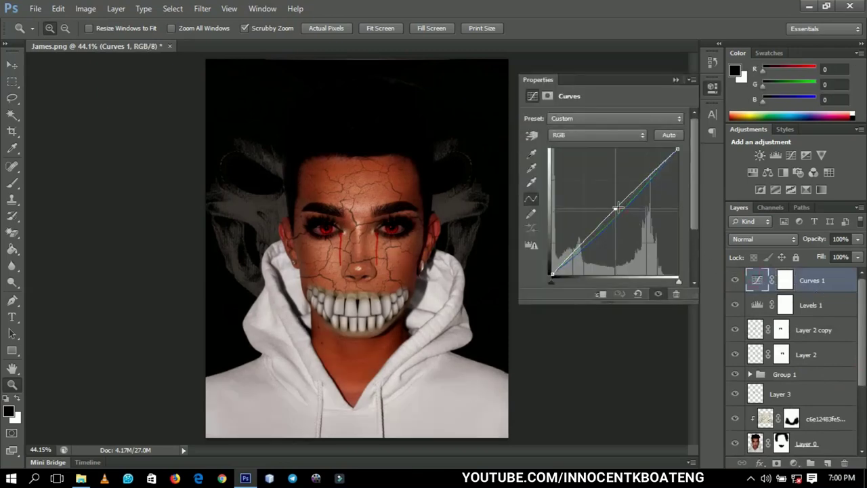
left_click(675, 81)
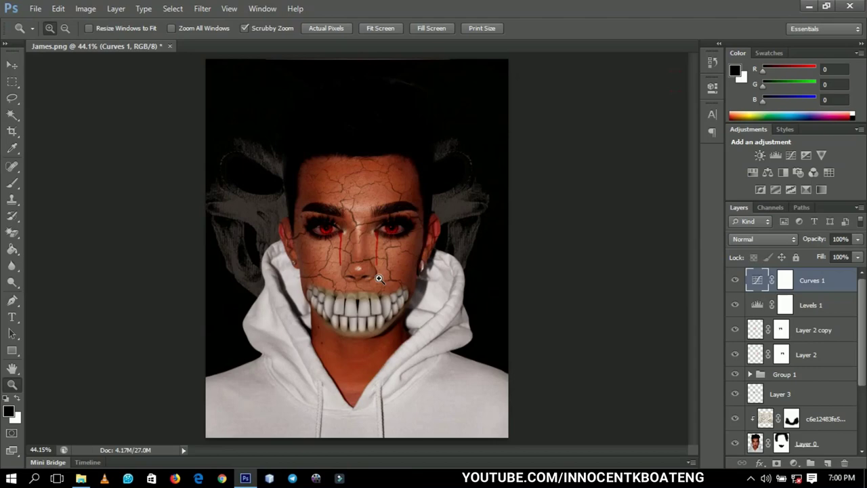
left_click_drag(858, 300, 864, 342)
left_click(762, 358)
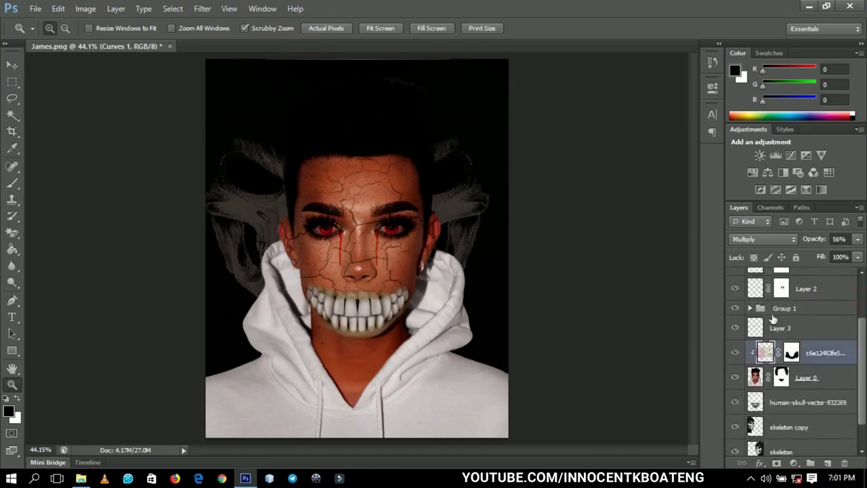